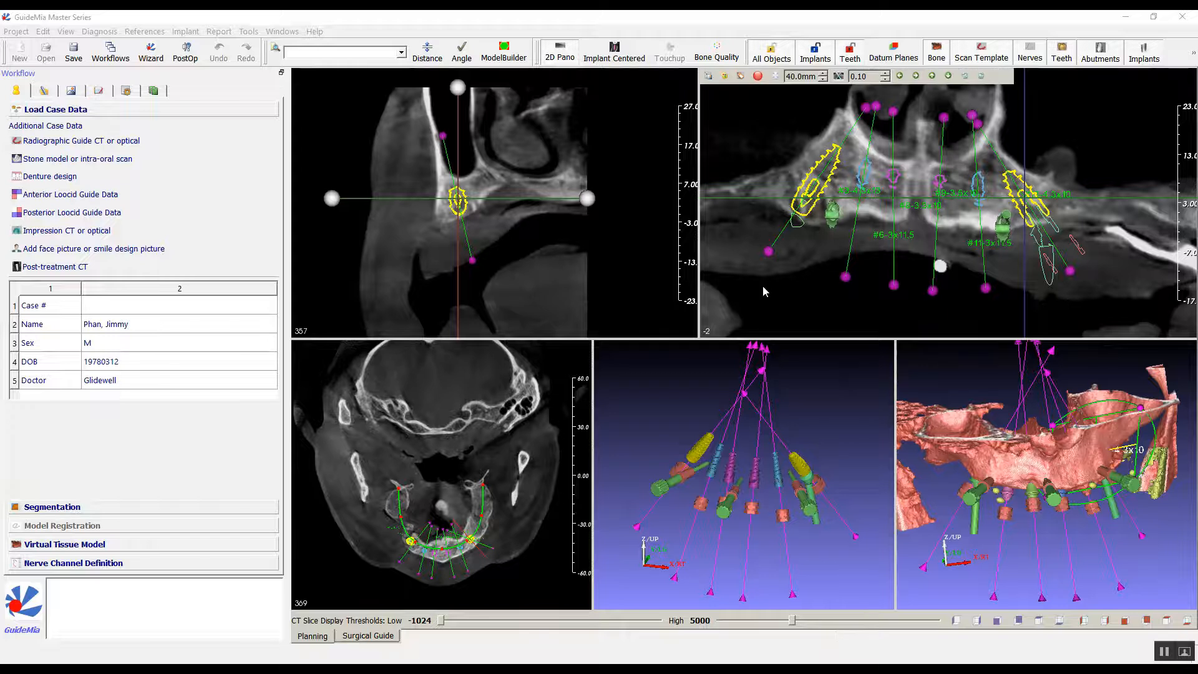
Show the radiographic guide scan template together with the bone and implants in the 3D assembly view.
{"action": "scroll", "coordinate": [765, 286], "scroll_direction": "down", "scroll_amount": 4}
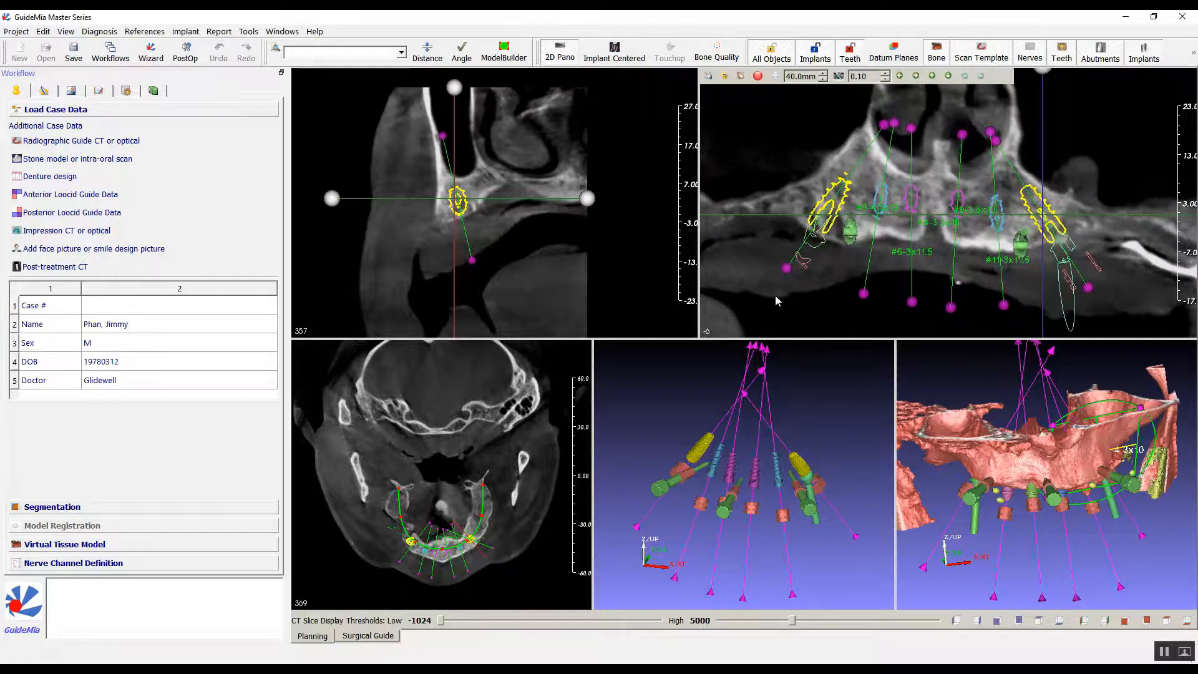
{"action": "right_click", "coordinate": [954, 369]}
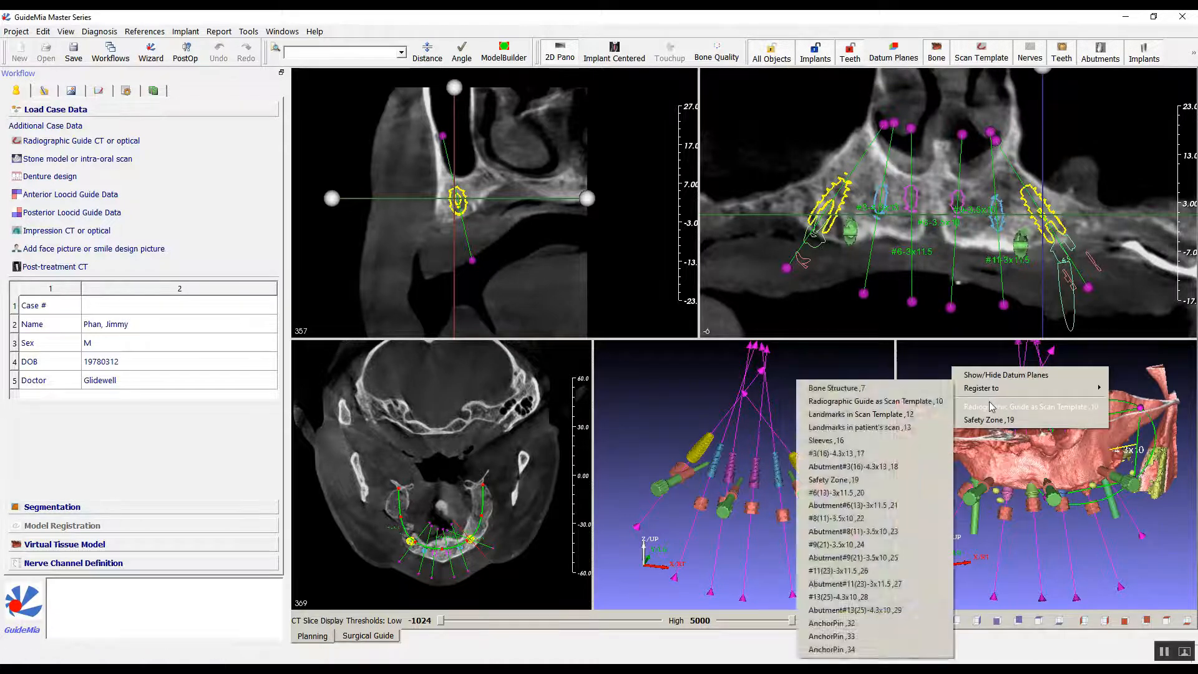
{"action": "left_click", "coordinate": [990, 407]}
{"action": "mouse_move", "coordinate": [982, 389]}
{"action": "left_mouse_down"}
{"action": "mouse_move", "coordinate": [963, 372]}
{"action": "mouse_move", "coordinate": [961, 383]}
{"action": "left_mouse_up"}
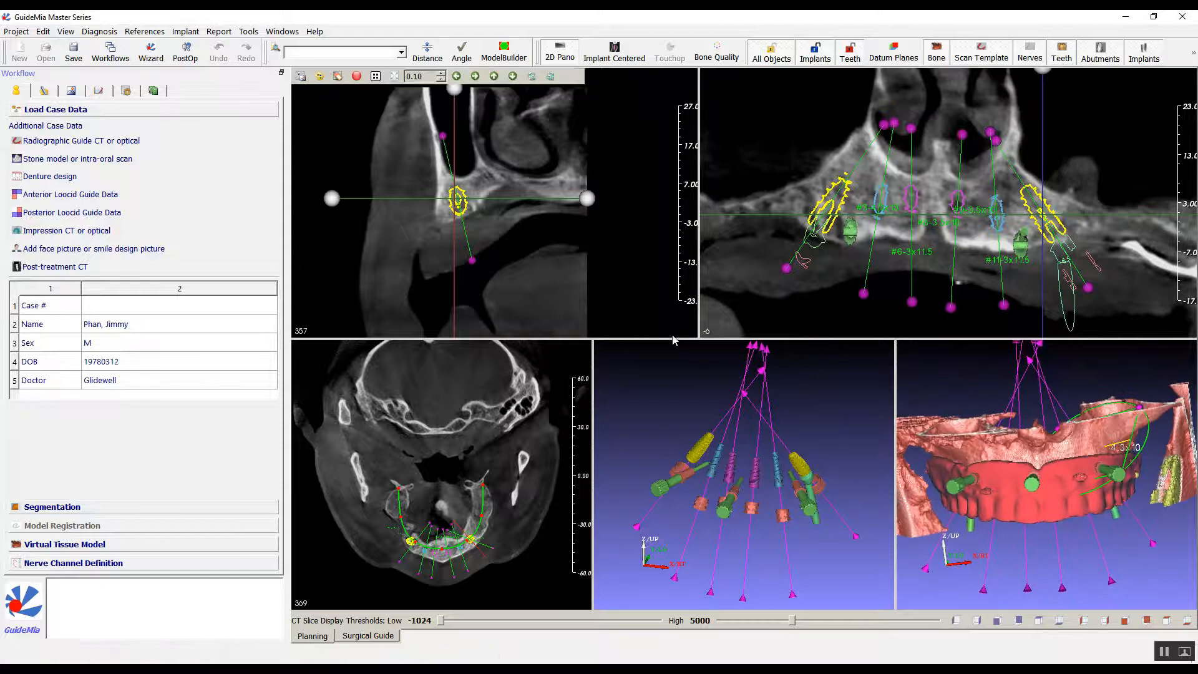
{"action": "middle_click_drag", "start_coordinate": [614, 267], "coordinate": [616, 289]}
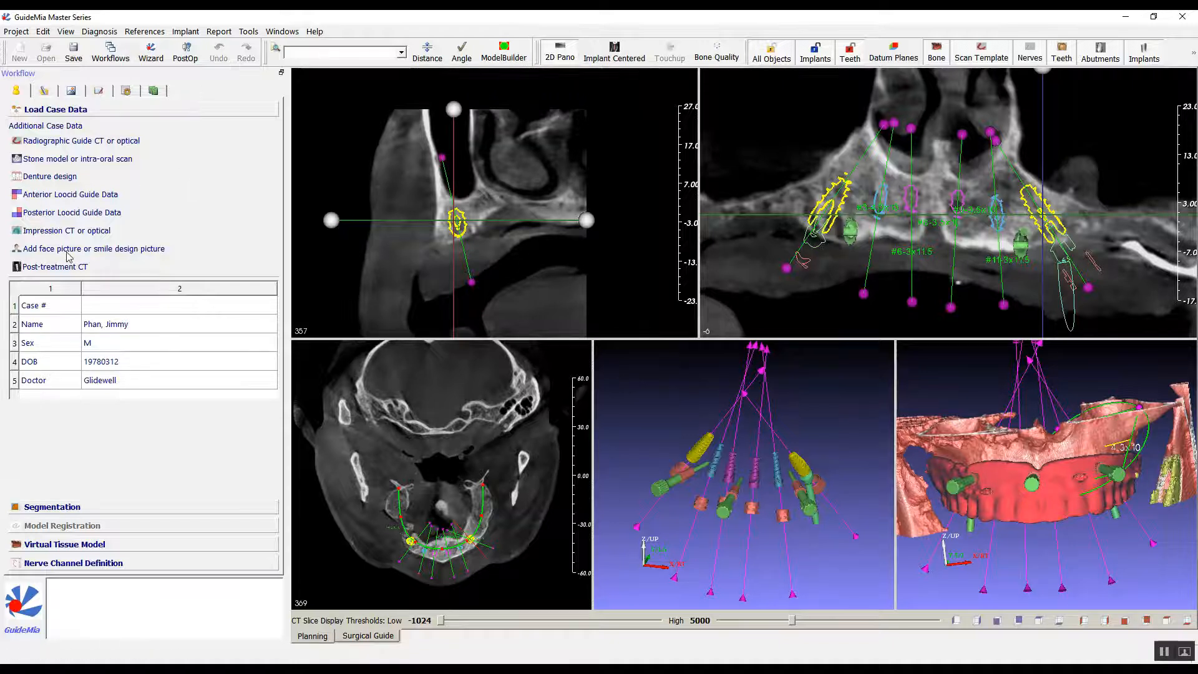
Load the full-arch denture design from C:\20210710 Webinar\denture design.stl.
{"action": "left_click", "coordinate": [56, 180]}
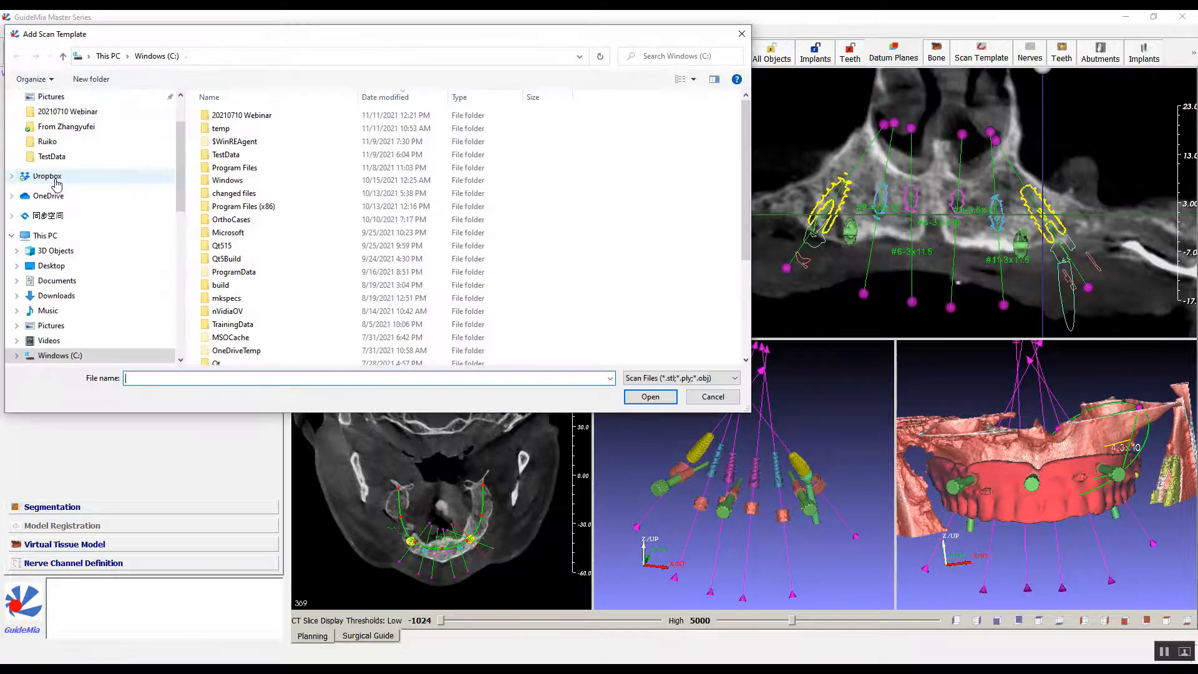
{"action": "scroll", "coordinate": [474, 212], "scroll_direction": "down", "scroll_amount": 4}
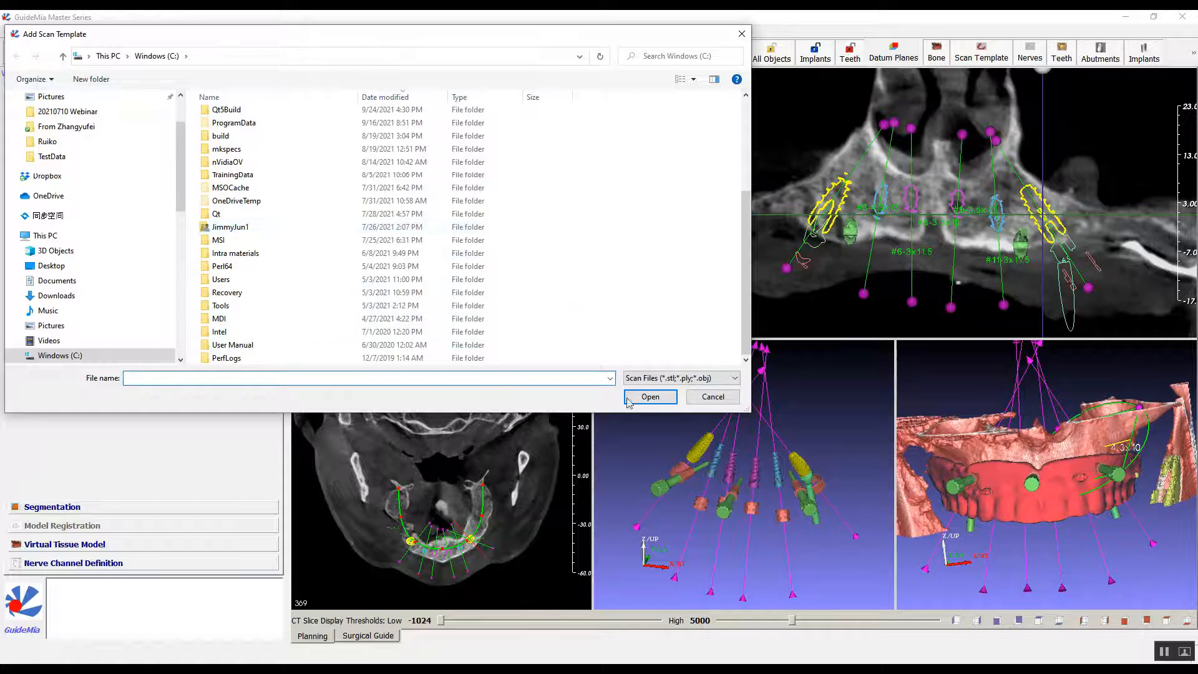
{"action": "left_click", "coordinate": [610, 378]}
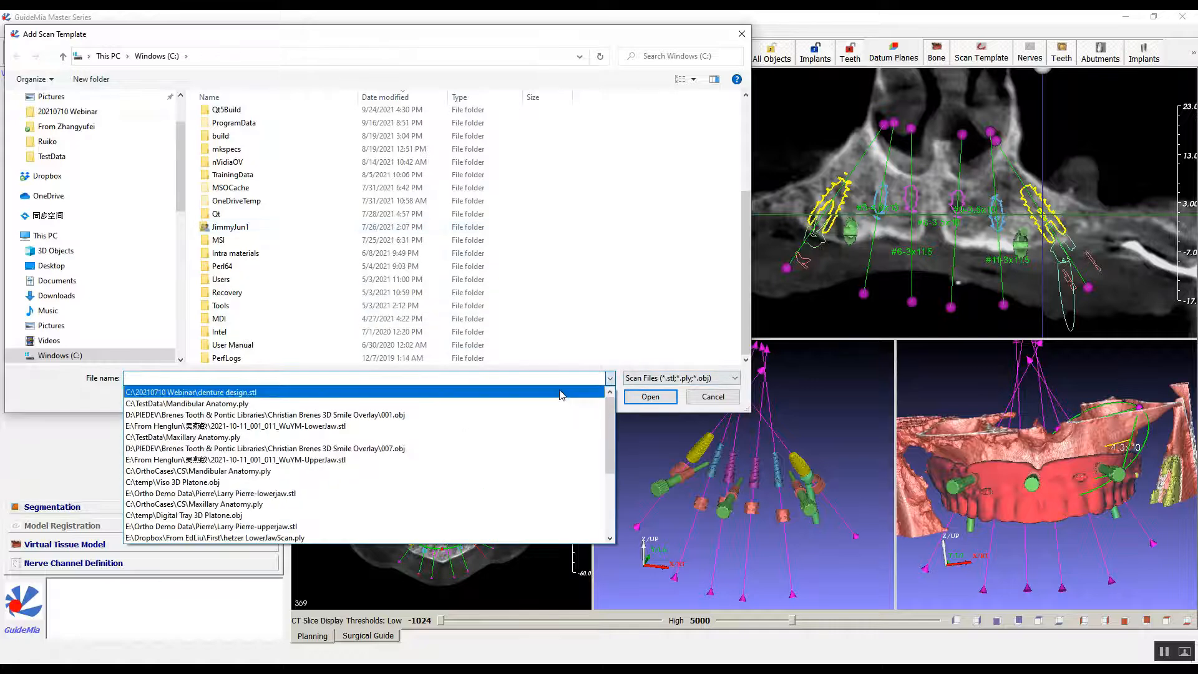
{"action": "left_click", "coordinate": [565, 391]}
{"action": "left_click", "coordinate": [638, 396]}
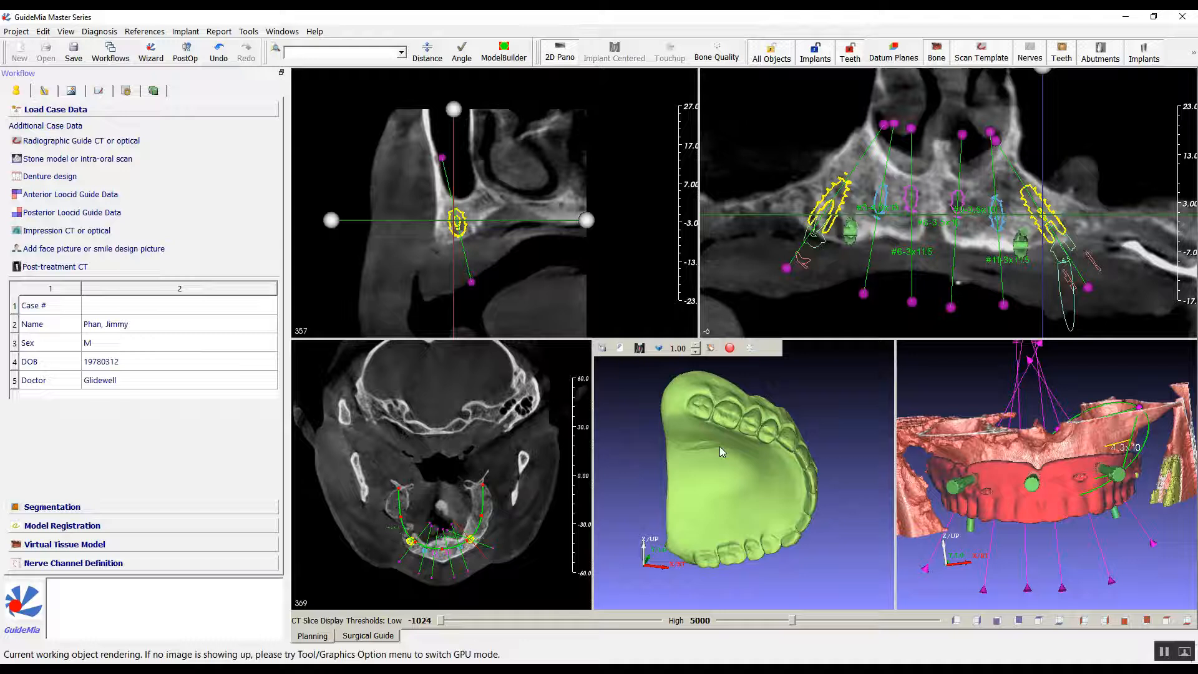
Start registering the denture design to the object Radiographic Guide as Scan Template.
{"action": "left_click_drag", "start_coordinate": [636, 433], "coordinate": [753, 499]}
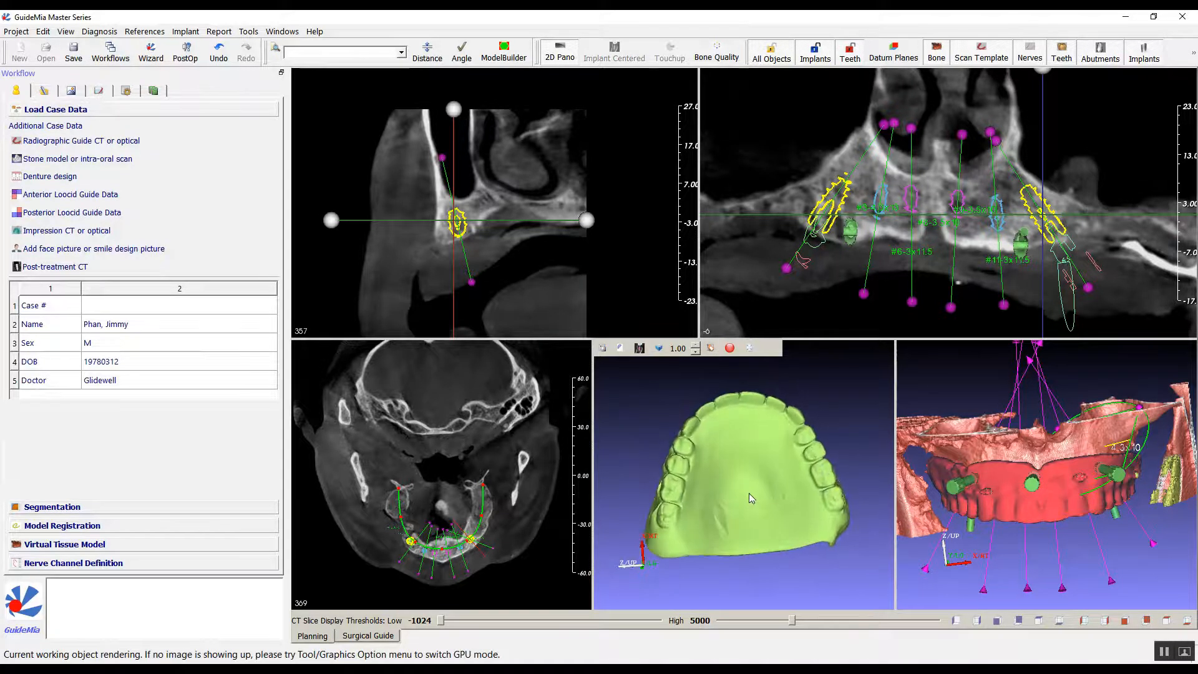
{"action": "right_click", "coordinate": [740, 450]}
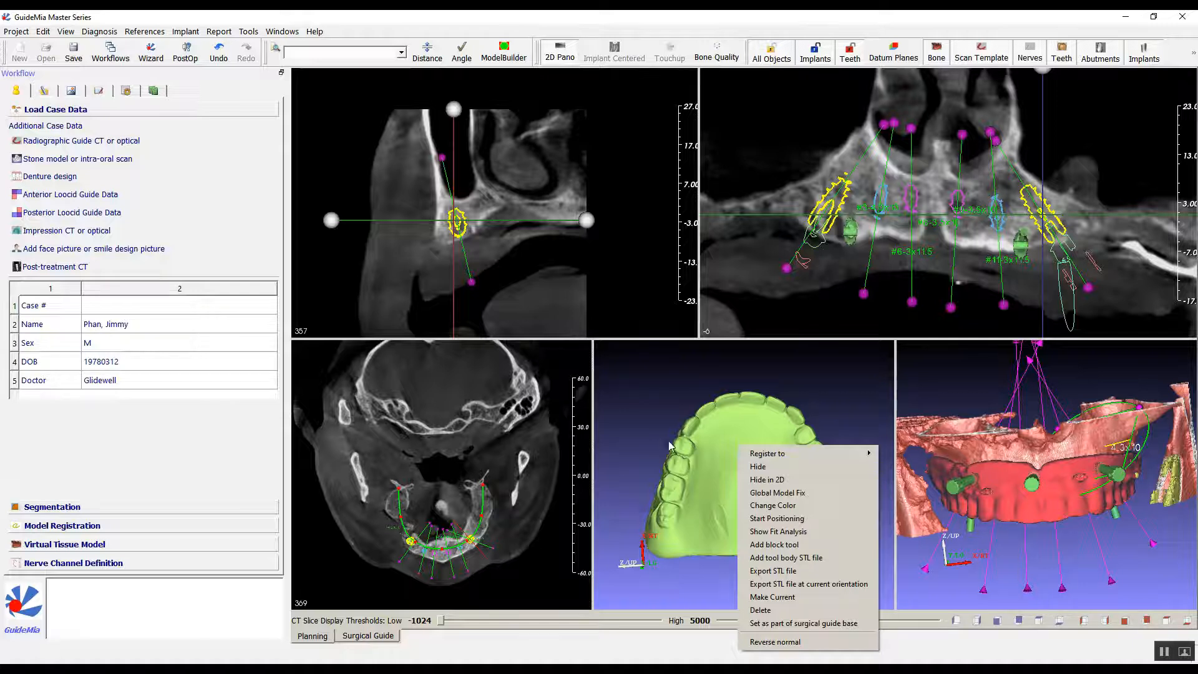
{"action": "left_click", "coordinate": [645, 414]}
{"action": "mouse_move", "coordinate": [645, 413]}
{"action": "left_mouse_down"}
{"action": "mouse_move", "coordinate": [651, 402]}
{"action": "mouse_move", "coordinate": [634, 397]}
{"action": "left_mouse_up"}
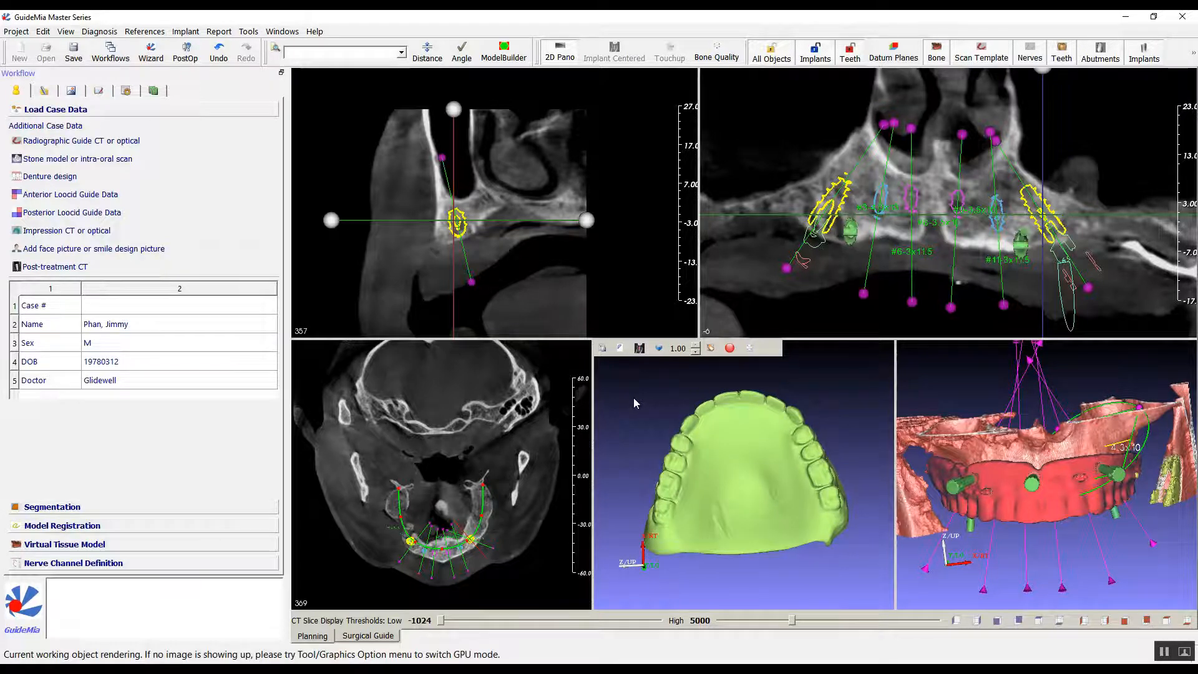
{"action": "left_click_drag", "start_coordinate": [636, 409], "coordinate": [710, 440]}
{"action": "right_click", "coordinate": [718, 444]}
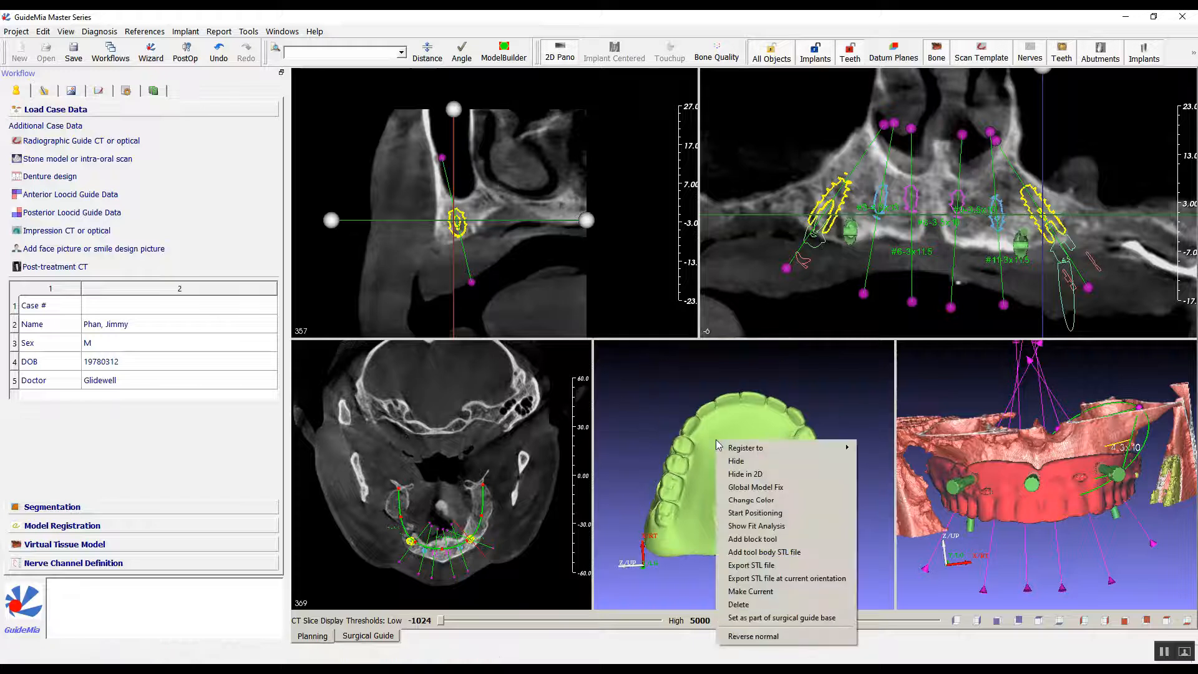
{"action": "mouse_move", "coordinate": [739, 449]}
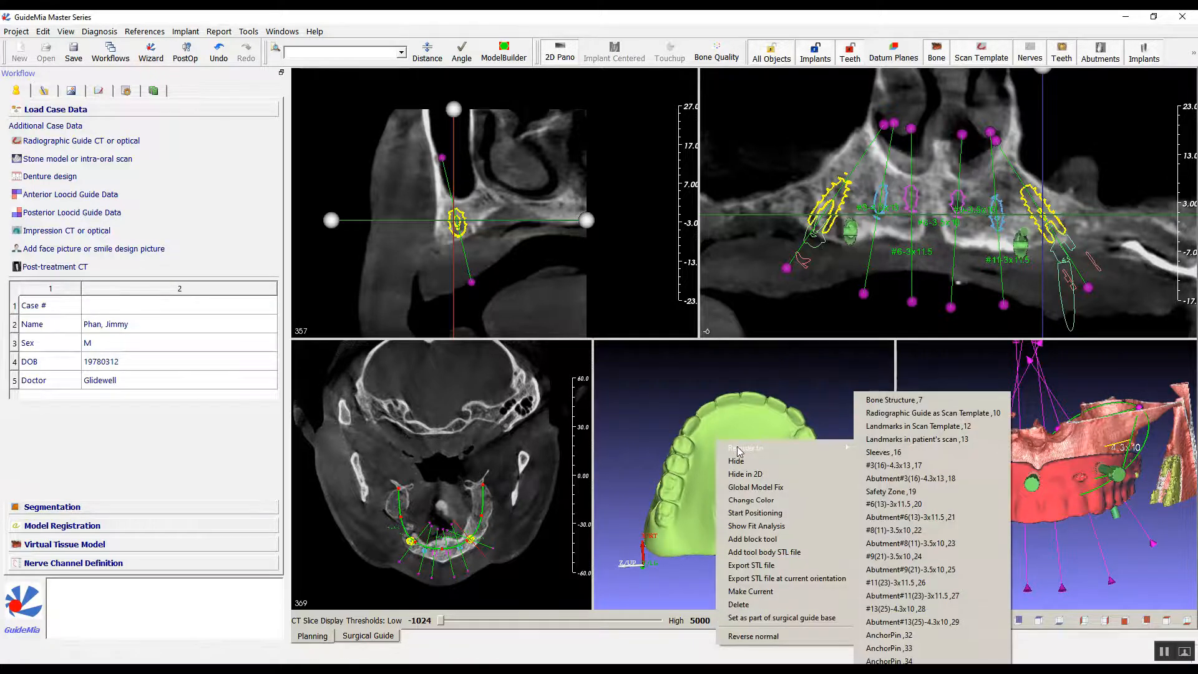
{"action": "left_click", "coordinate": [922, 413]}
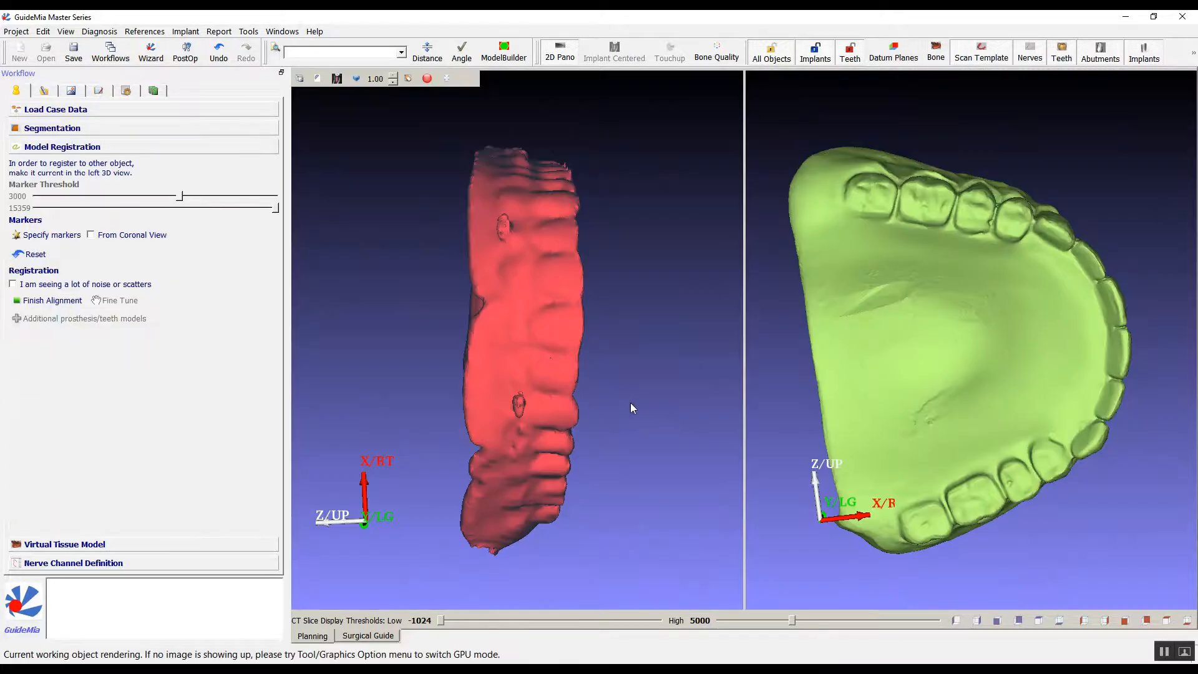
Specify three matching markers on both models: the last molar and first premolar on one side, and the last molar on the opposite side.
{"action": "left_click_drag", "start_coordinate": [630, 408], "coordinate": [428, 185]}
{"action": "left_click", "coordinate": [1039, 200]}
{"action": "left_click_drag", "start_coordinate": [1115, 267], "coordinate": [795, 212]}
{"action": "left_click_drag", "start_coordinate": [711, 187], "coordinate": [437, 249]}
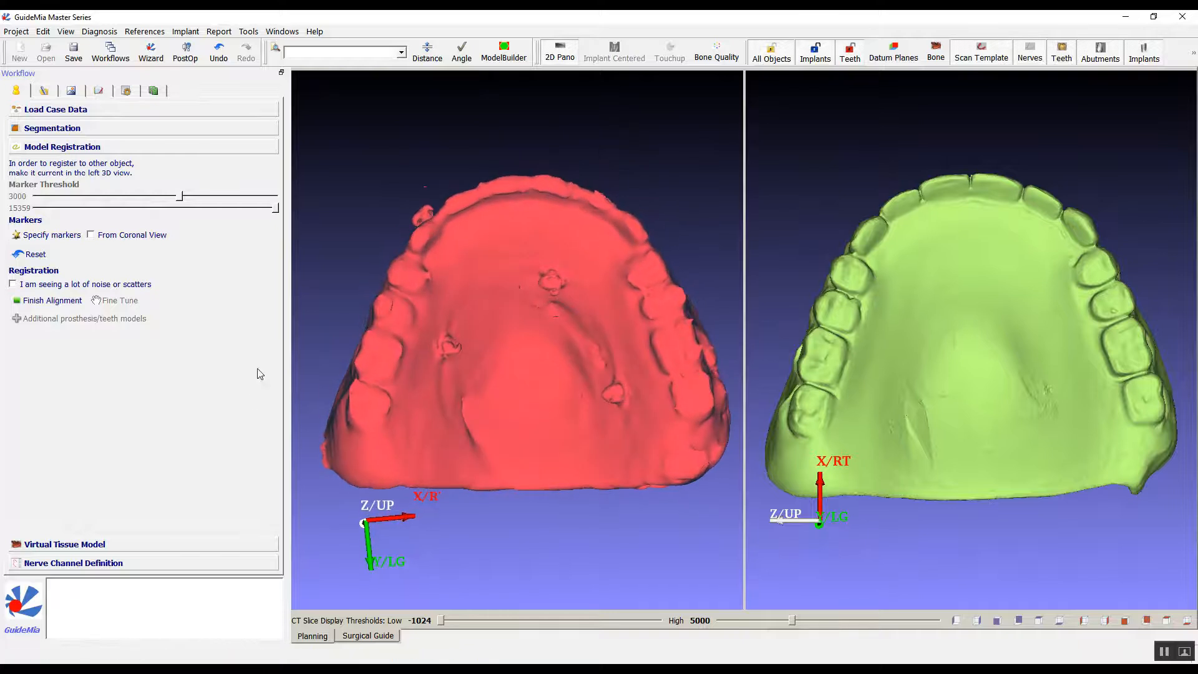
{"action": "left_click", "coordinate": [39, 235]}
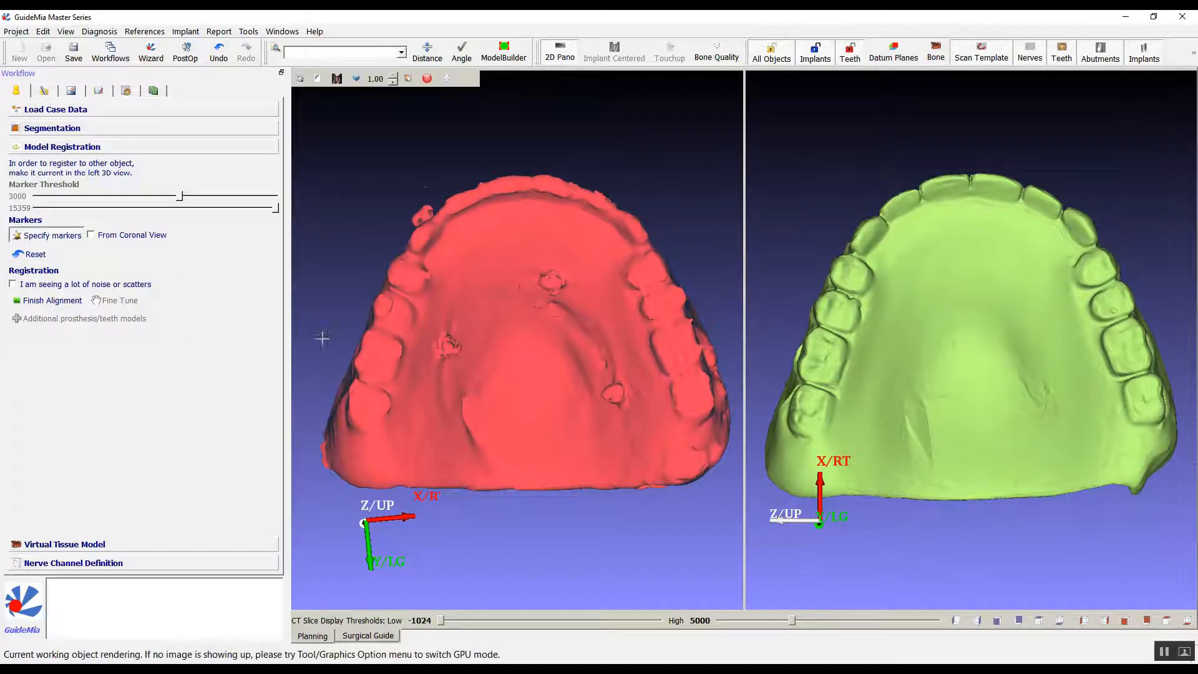
{"action": "left_click", "coordinate": [383, 404]}
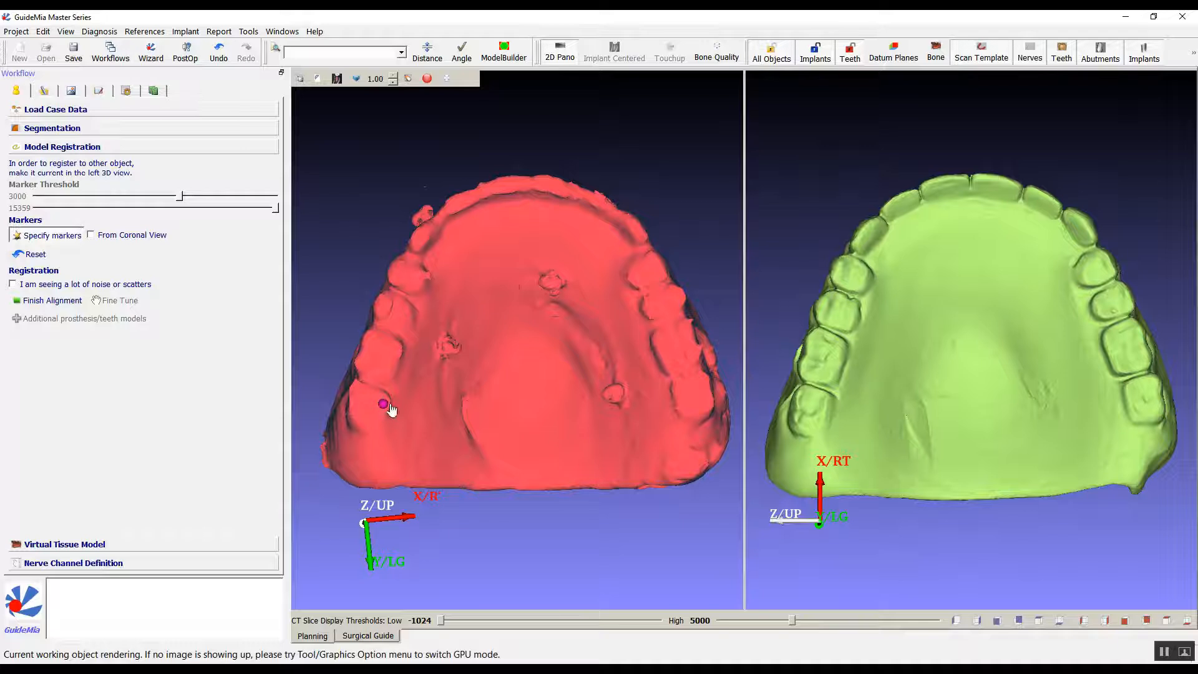
{"action": "left_click", "coordinate": [819, 403]}
{"action": "left_click", "coordinate": [399, 271]}
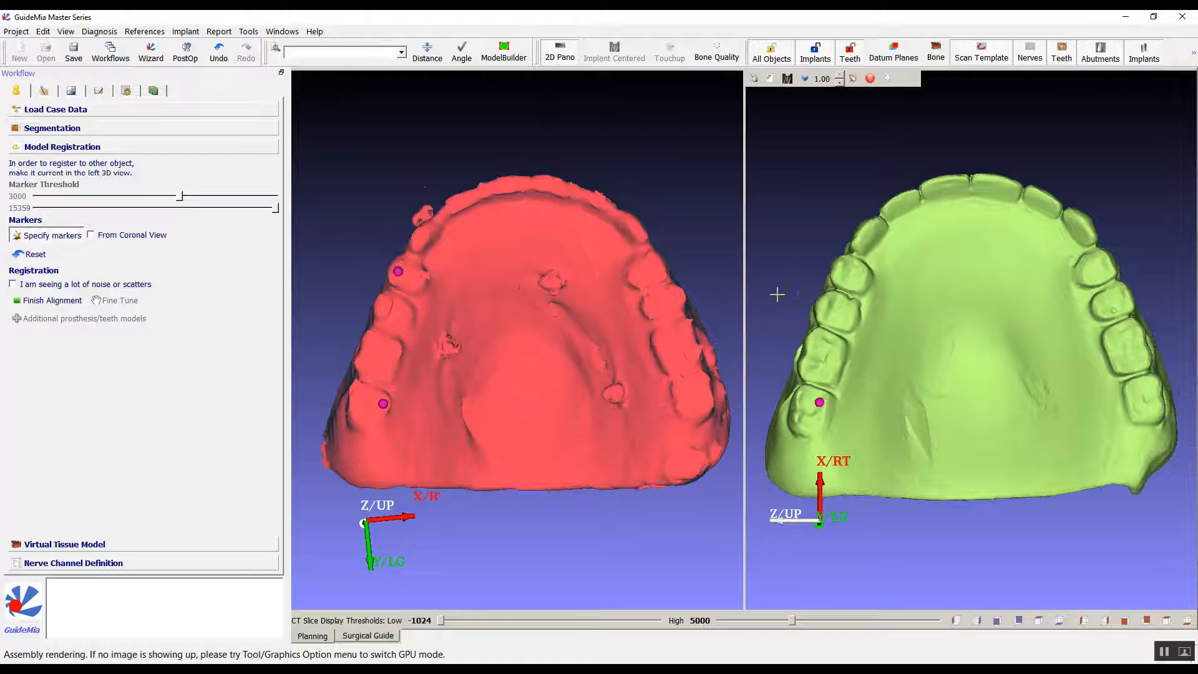
{"action": "left_click", "coordinate": [841, 272]}
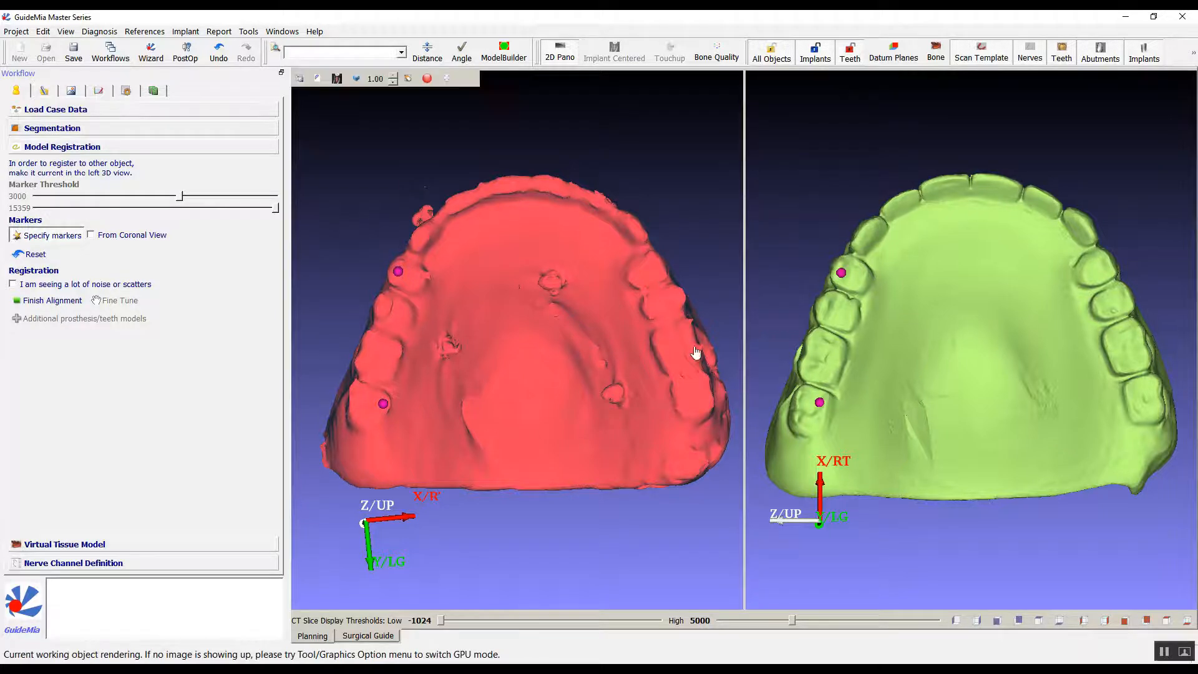
{"action": "left_click", "coordinate": [707, 400]}
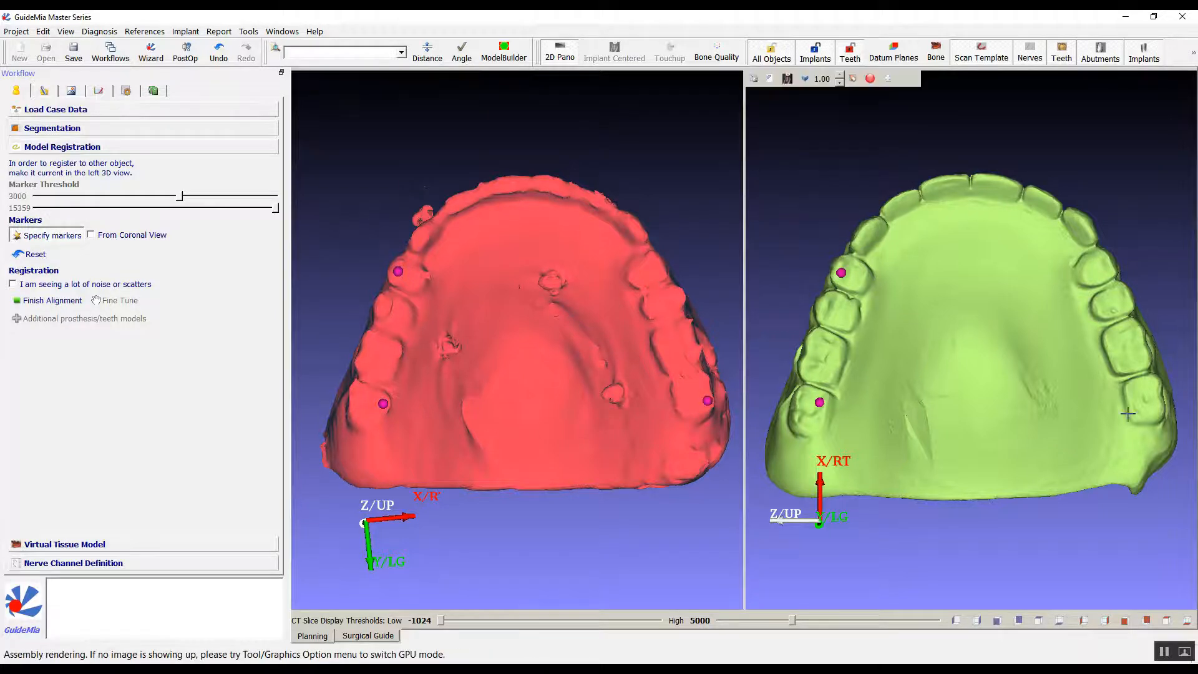
{"action": "left_click", "coordinate": [1156, 399]}
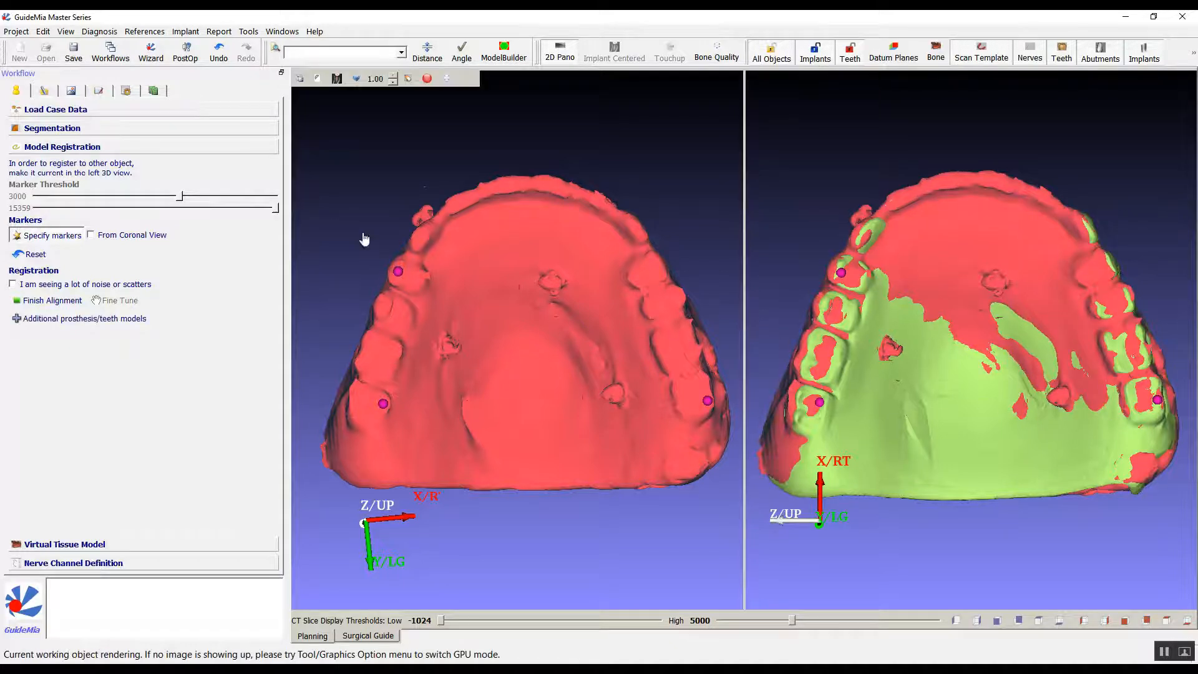
Add a fourth matching marker on the canine of both models and finish the alignment.
{"action": "left_click_drag", "start_coordinate": [1071, 197], "coordinate": [1026, 182]}
{"action": "left_click_drag", "start_coordinate": [689, 171], "coordinate": [598, 325]}
{"action": "left_click", "coordinate": [594, 323]}
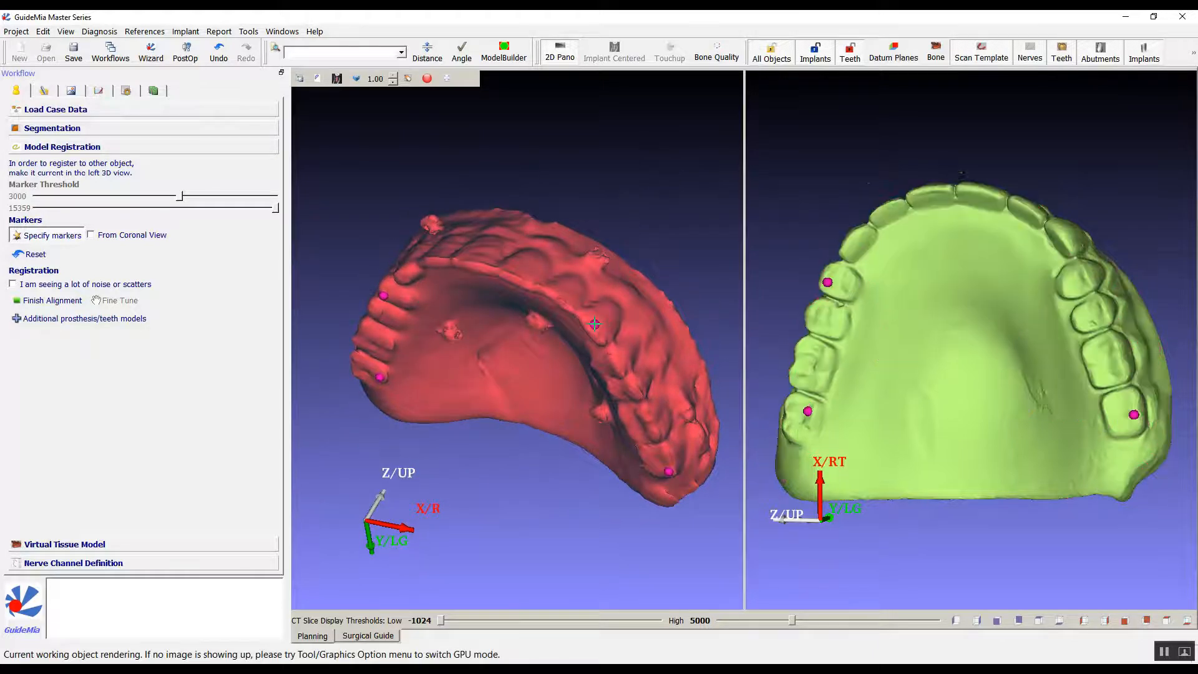
{"action": "left_click_drag", "start_coordinate": [654, 200], "coordinate": [706, 78]}
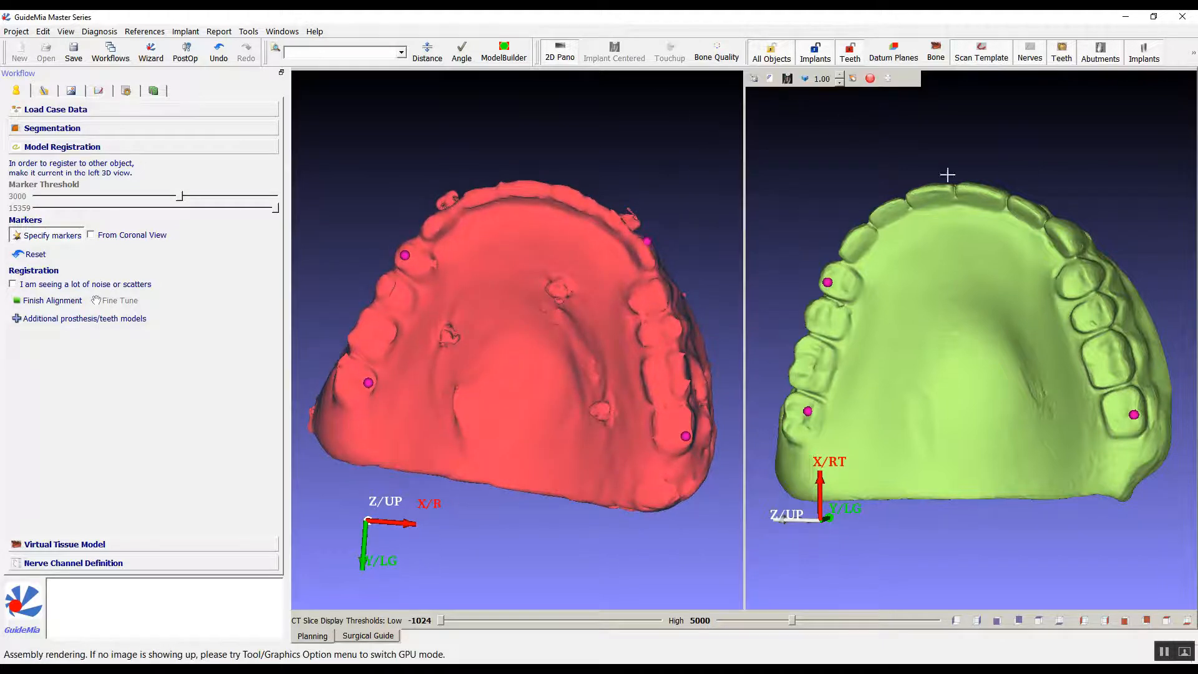
{"action": "left_click_drag", "start_coordinate": [1105, 176], "coordinate": [1048, 313]}
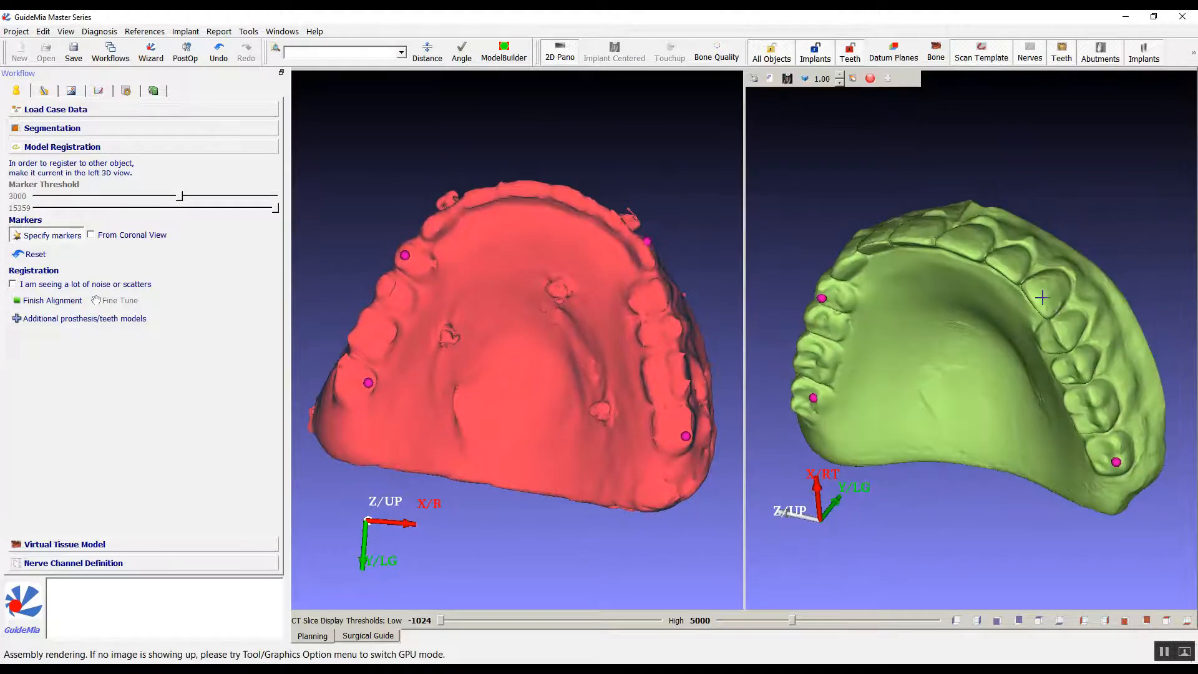
{"action": "left_click", "coordinate": [1042, 297]}
{"action": "mouse_move", "coordinate": [757, 174]}
{"action": "left_mouse_down"}
{"action": "mouse_move", "coordinate": [835, 90]}
{"action": "mouse_move", "coordinate": [791, 57]}
{"action": "mouse_move", "coordinate": [896, 62]}
{"action": "mouse_move", "coordinate": [786, 99]}
{"action": "left_mouse_up"}
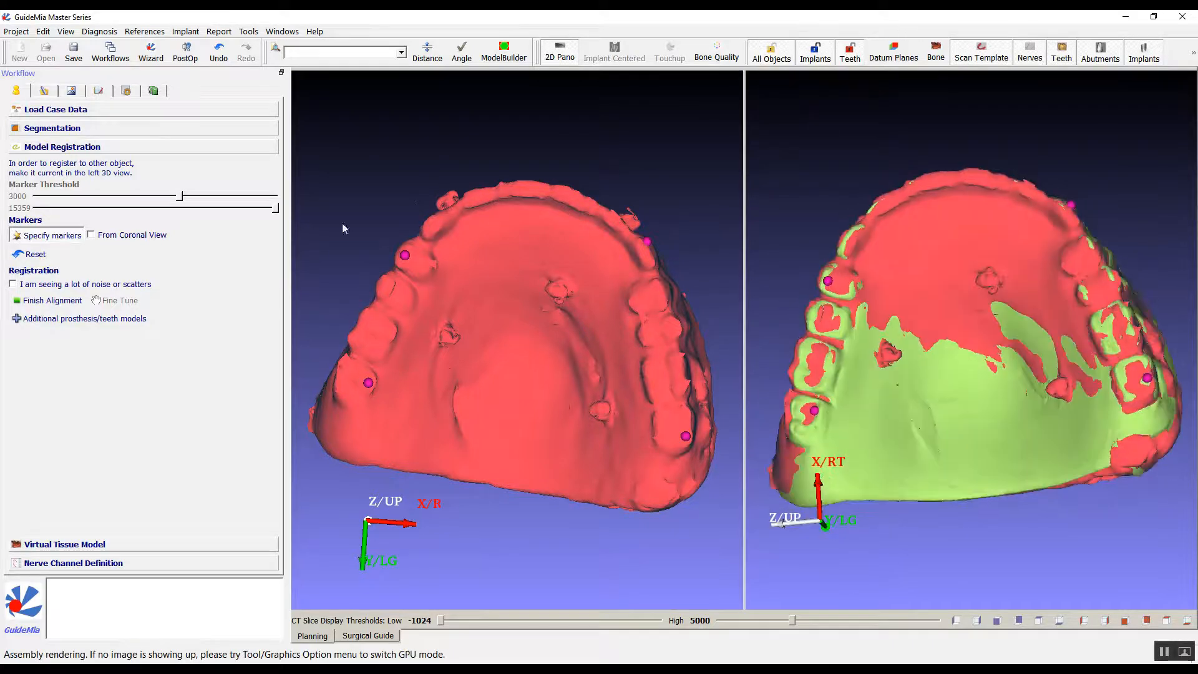
{"action": "left_click", "coordinate": [56, 302]}
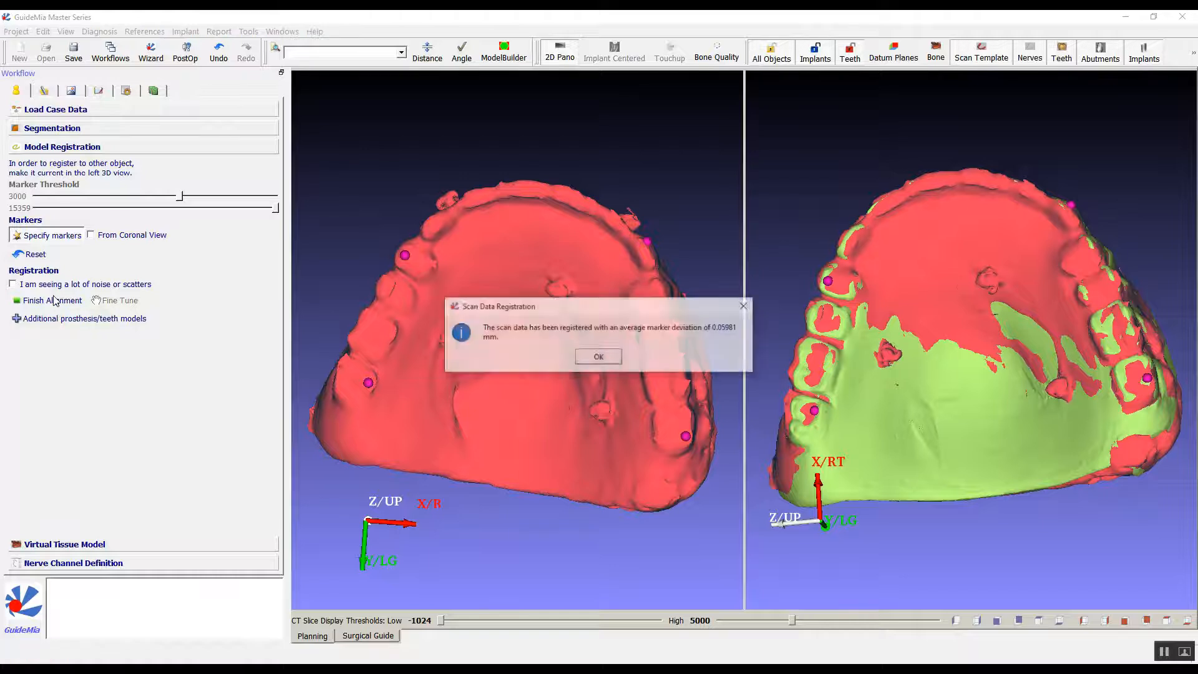
{"action": "left_click", "coordinate": [601, 357]}
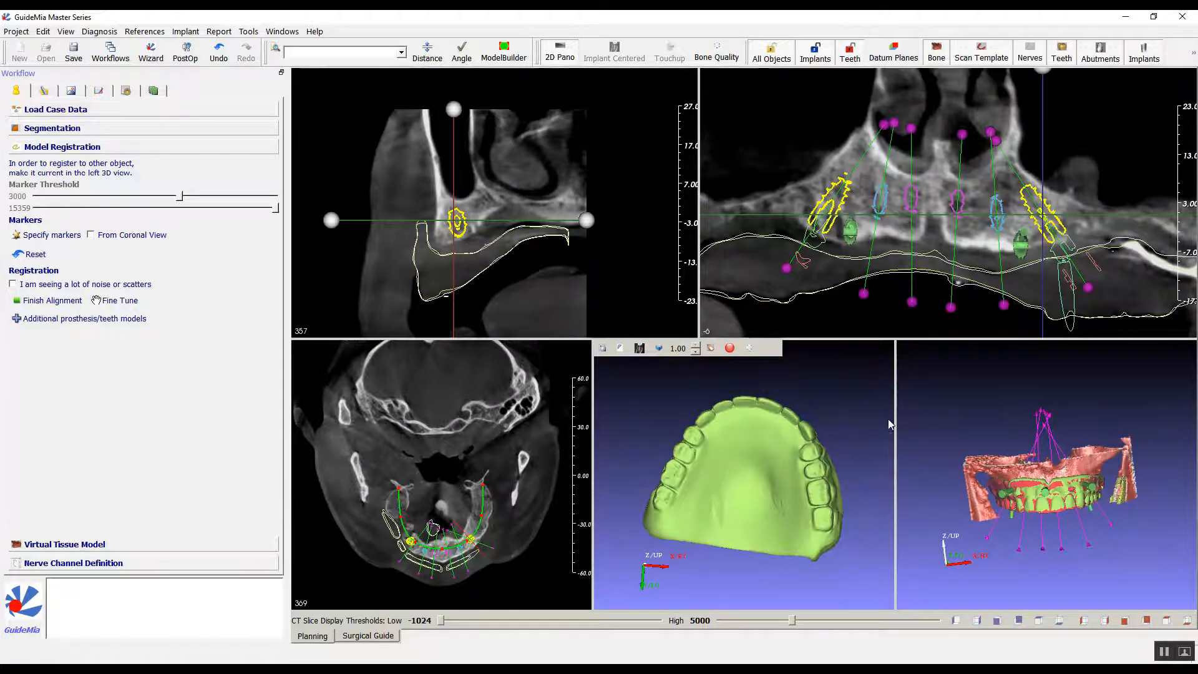
Examine in the 3D assembly how the registered denture design fits the scan template, bone and anchor pins.
{"action": "left_click_drag", "start_coordinate": [832, 375], "coordinate": [859, 374]}
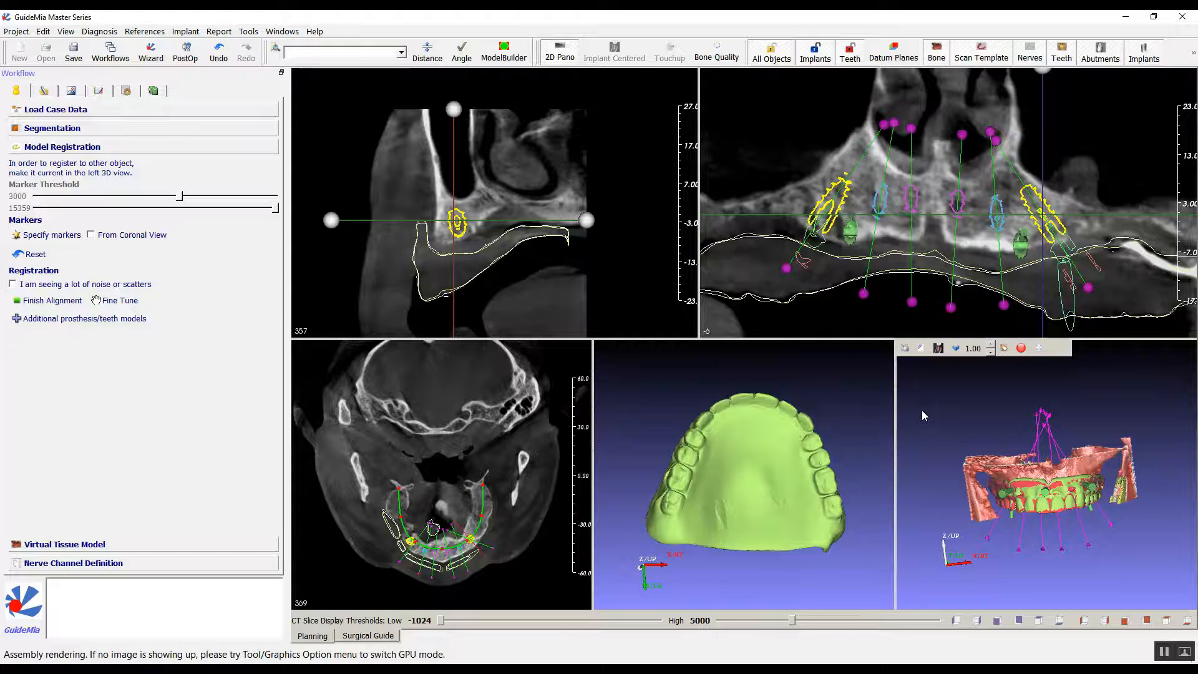
{"action": "mouse_move", "coordinate": [922, 409]}
{"action": "left_mouse_down"}
{"action": "mouse_move", "coordinate": [924, 365]}
{"action": "mouse_move", "coordinate": [926, 388]}
{"action": "left_mouse_up"}
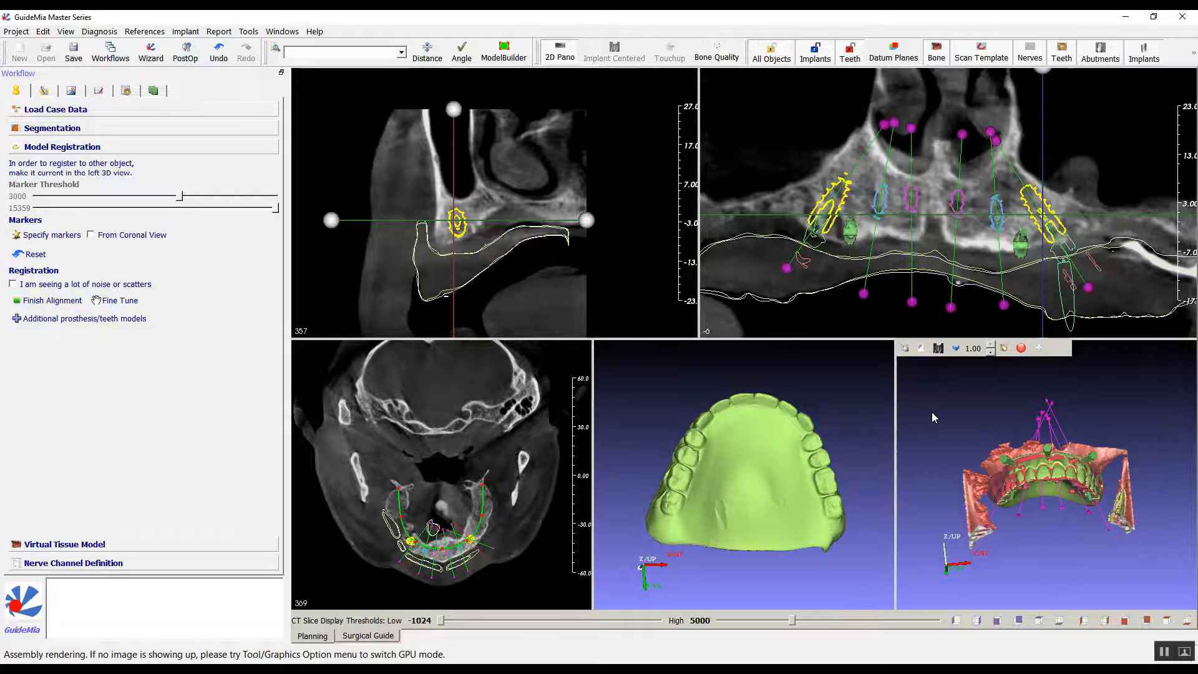
{"action": "right_click_drag", "start_coordinate": [1151, 406], "coordinate": [1131, 350]}
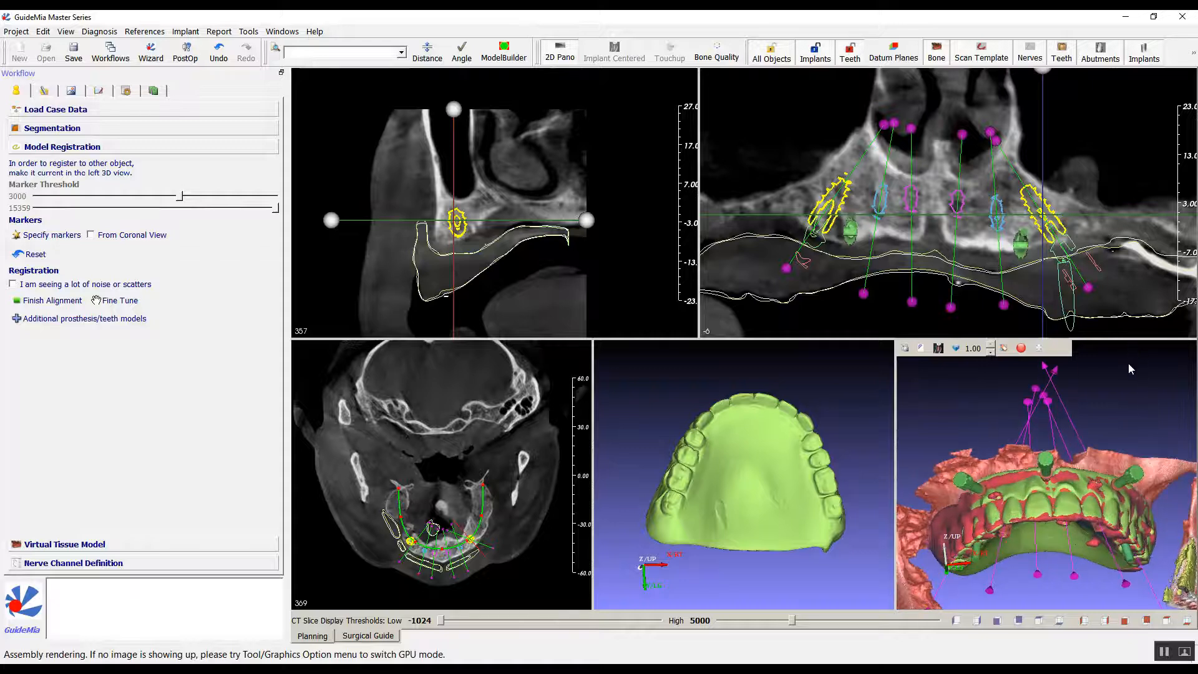
{"action": "mouse_move", "coordinate": [1146, 375]}
{"action": "left_mouse_down"}
{"action": "mouse_move", "coordinate": [1145, 364]}
{"action": "mouse_move", "coordinate": [1144, 385]}
{"action": "left_mouse_up"}
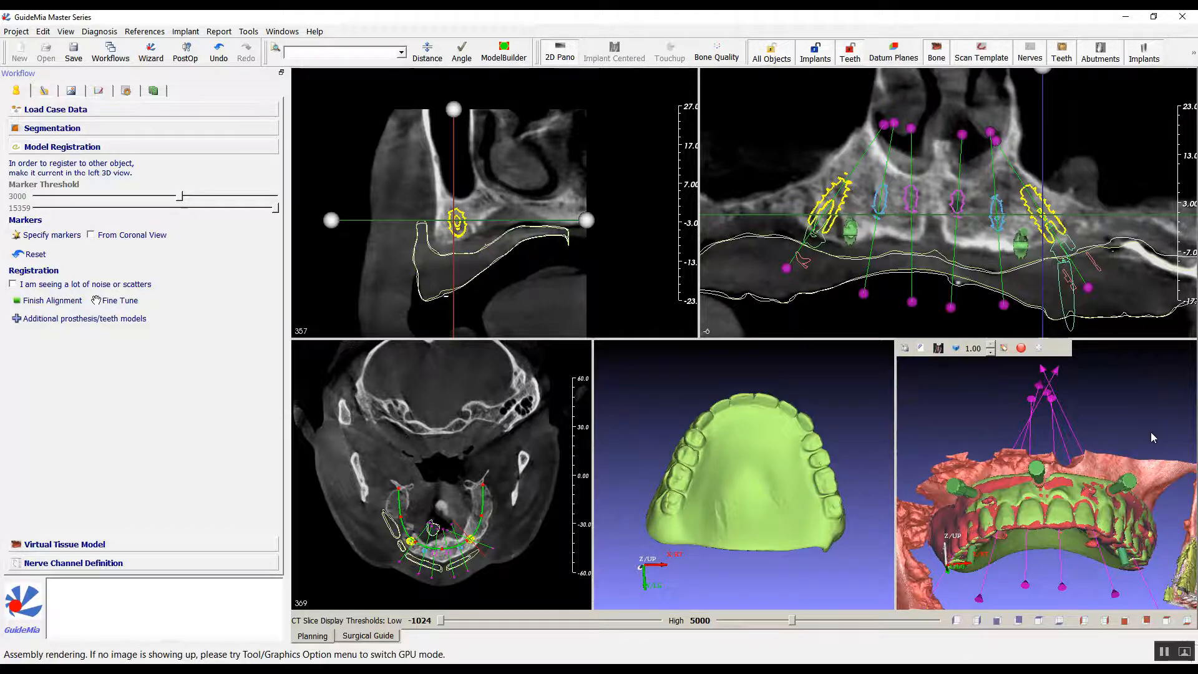
{"action": "left_click_drag", "start_coordinate": [1122, 424], "coordinate": [1129, 402]}
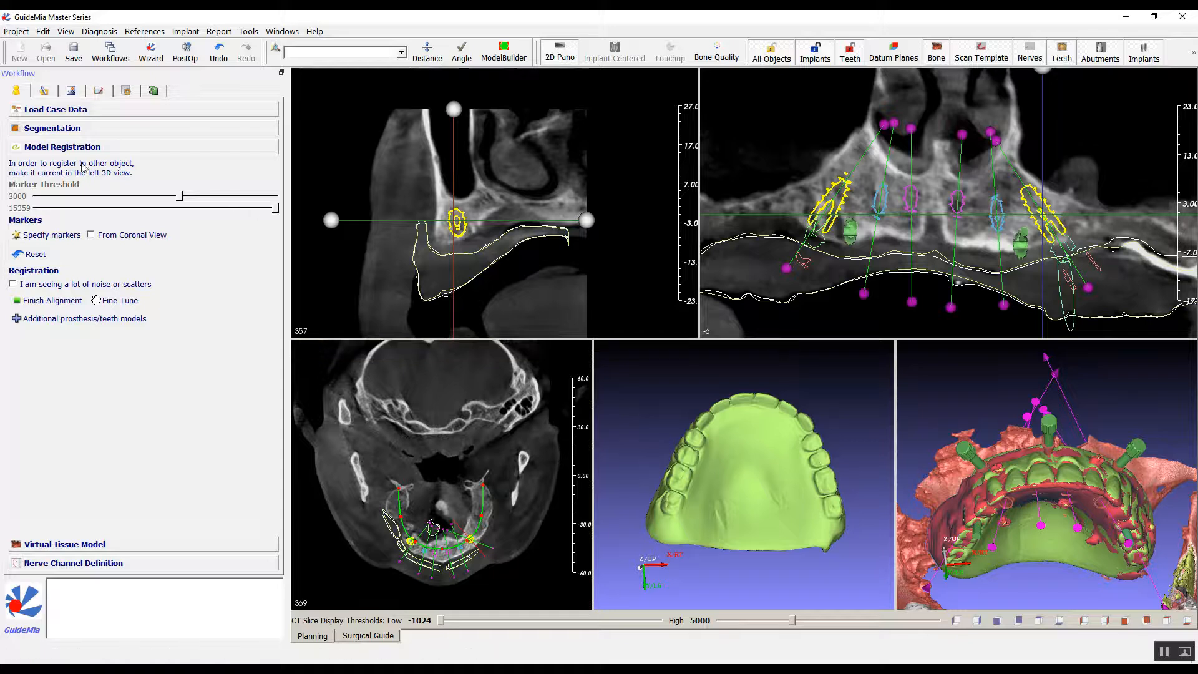
Open the bone segmentation and make the upper jaw bone the current object in the design view.
{"action": "left_click", "coordinate": [90, 131]}
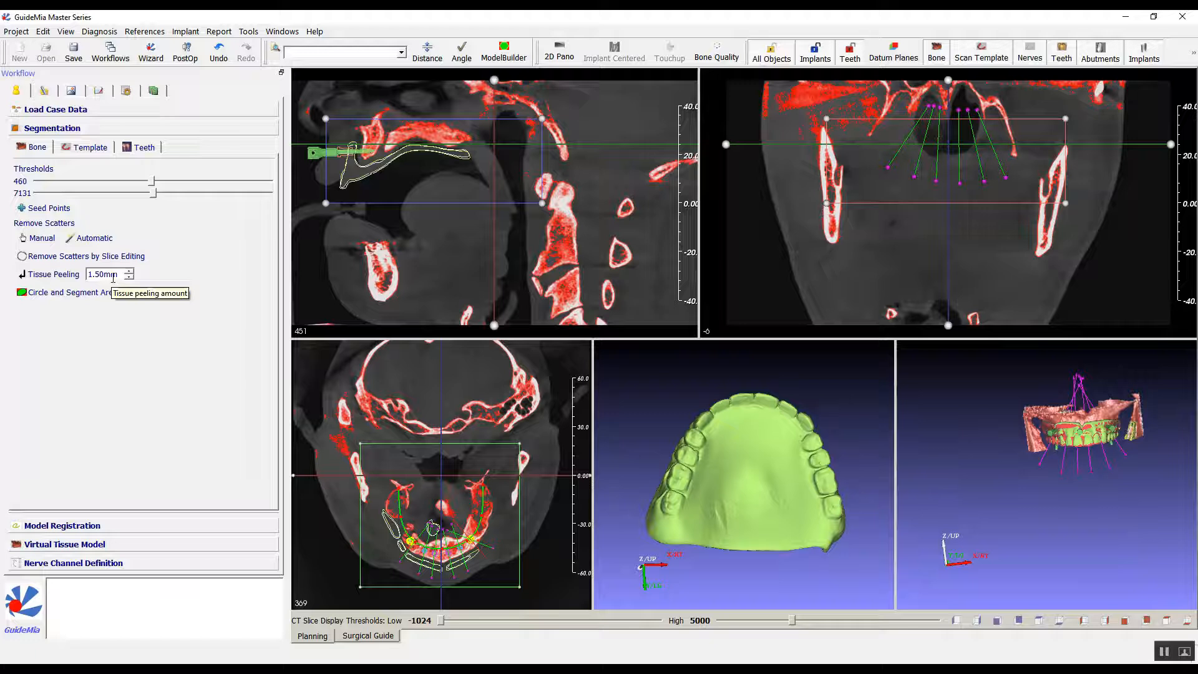
{"action": "mouse_move", "coordinate": [689, 355]}
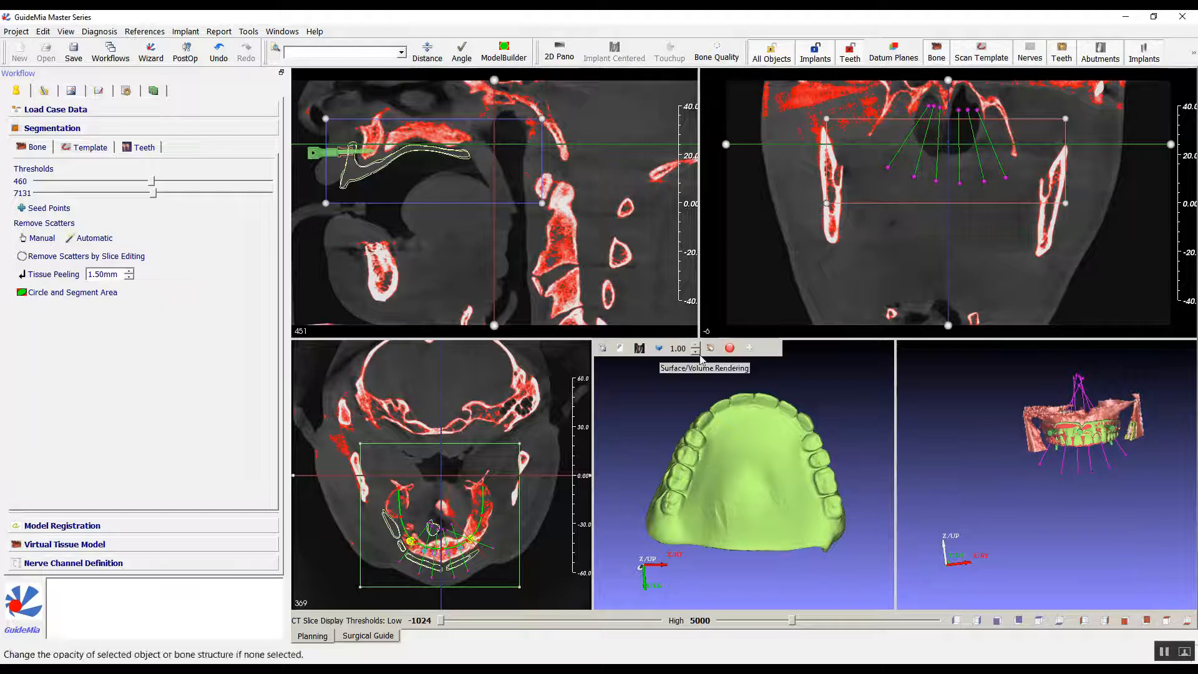
{"action": "middle_click_drag", "start_coordinate": [954, 410], "coordinate": [938, 442]}
{"action": "scroll", "coordinate": [938, 443], "scroll_direction": "up", "scroll_amount": 5}
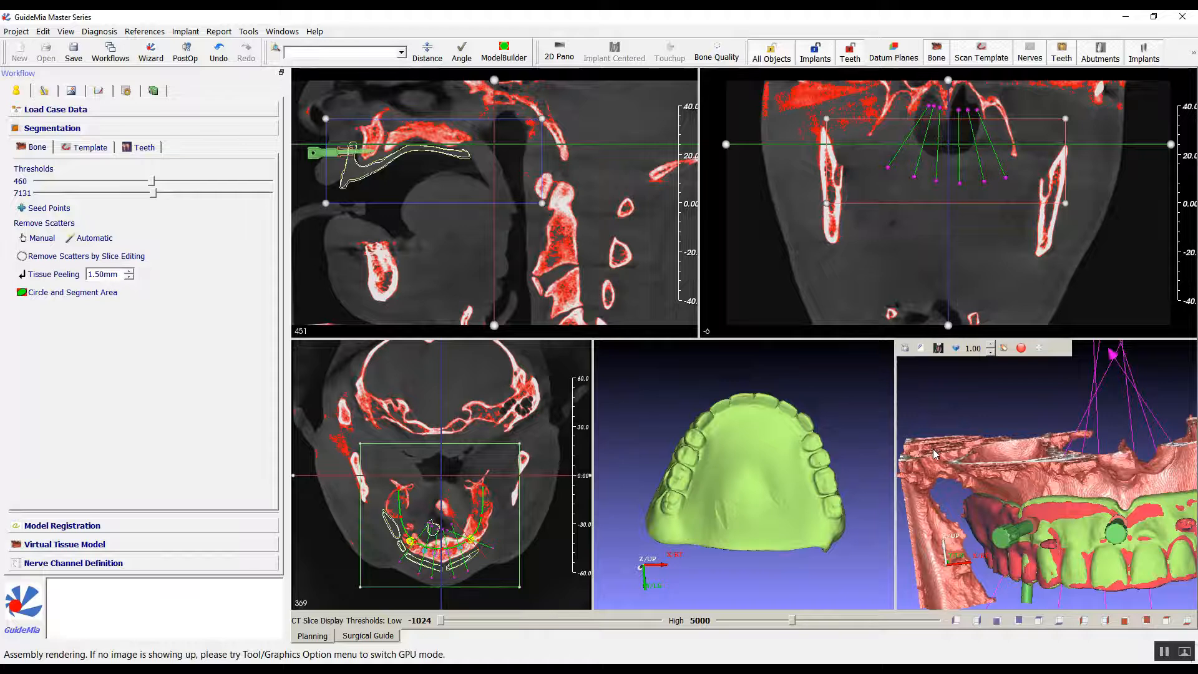
{"action": "right_click", "coordinate": [934, 448]}
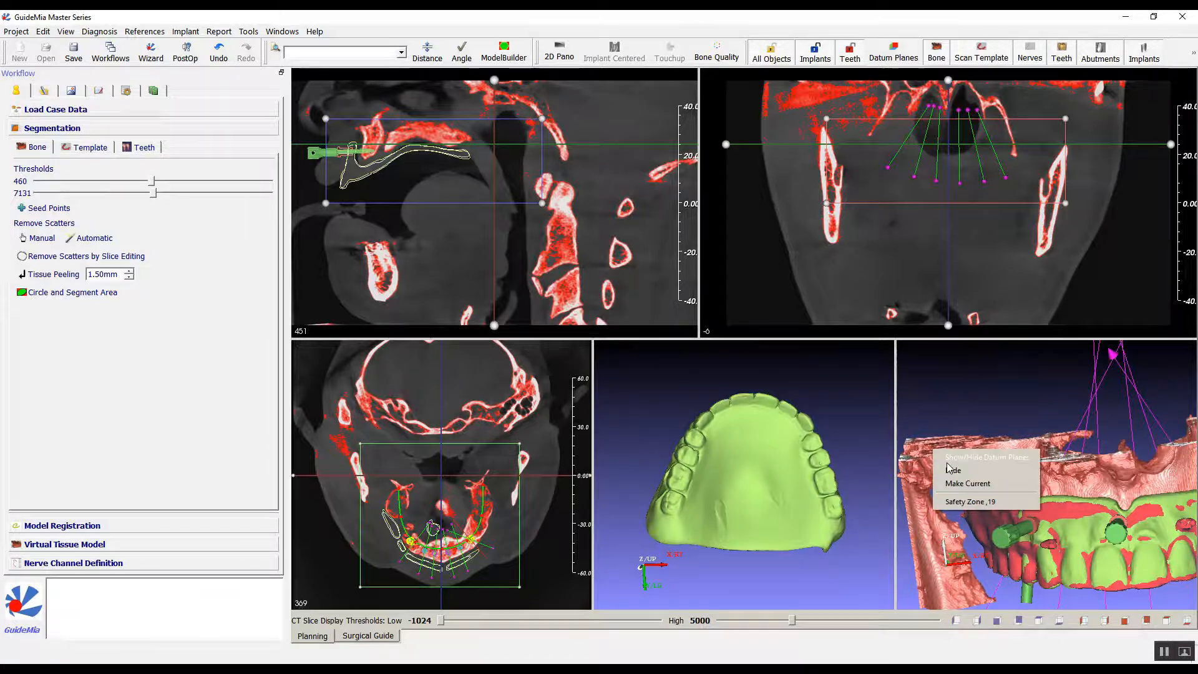
{"action": "left_click", "coordinate": [959, 484]}
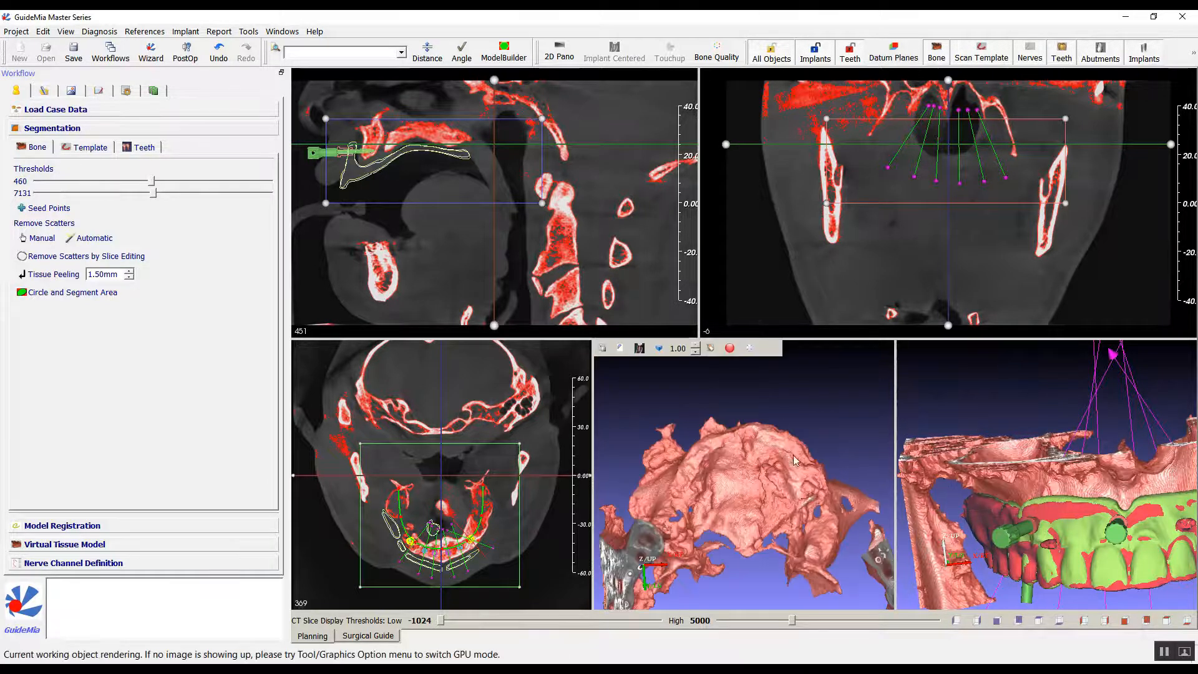
{"action": "left_click_drag", "start_coordinate": [776, 466], "coordinate": [702, 402]}
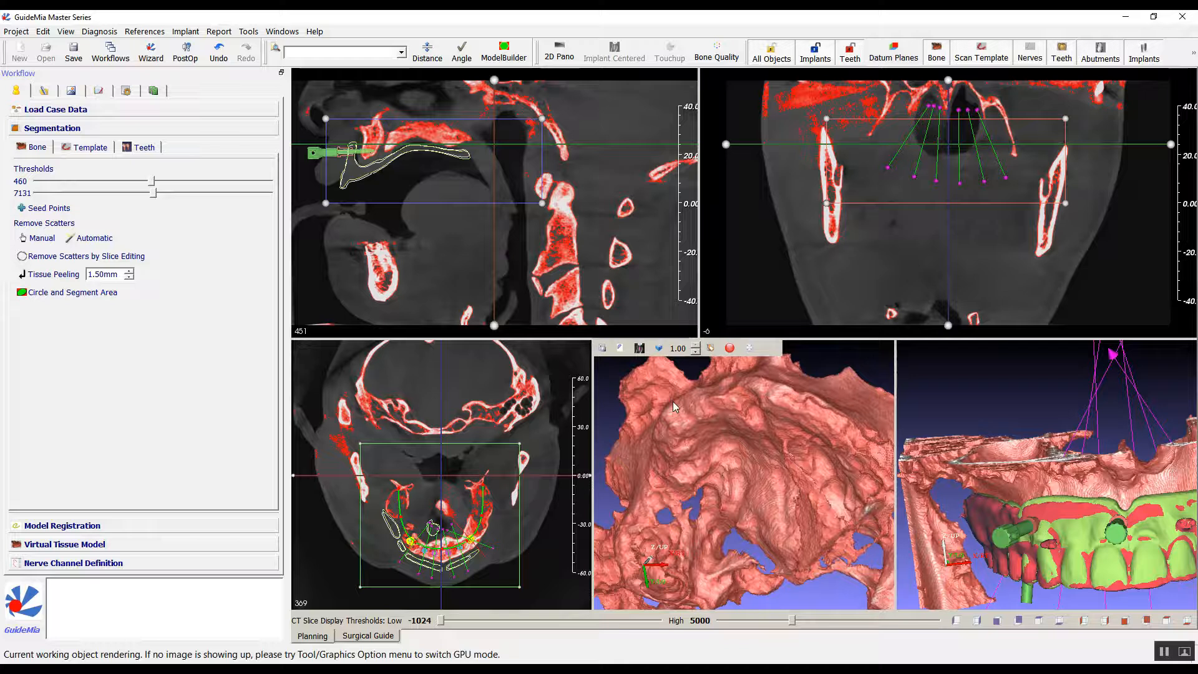
{"action": "left_click_drag", "start_coordinate": [774, 445], "coordinate": [818, 456]}
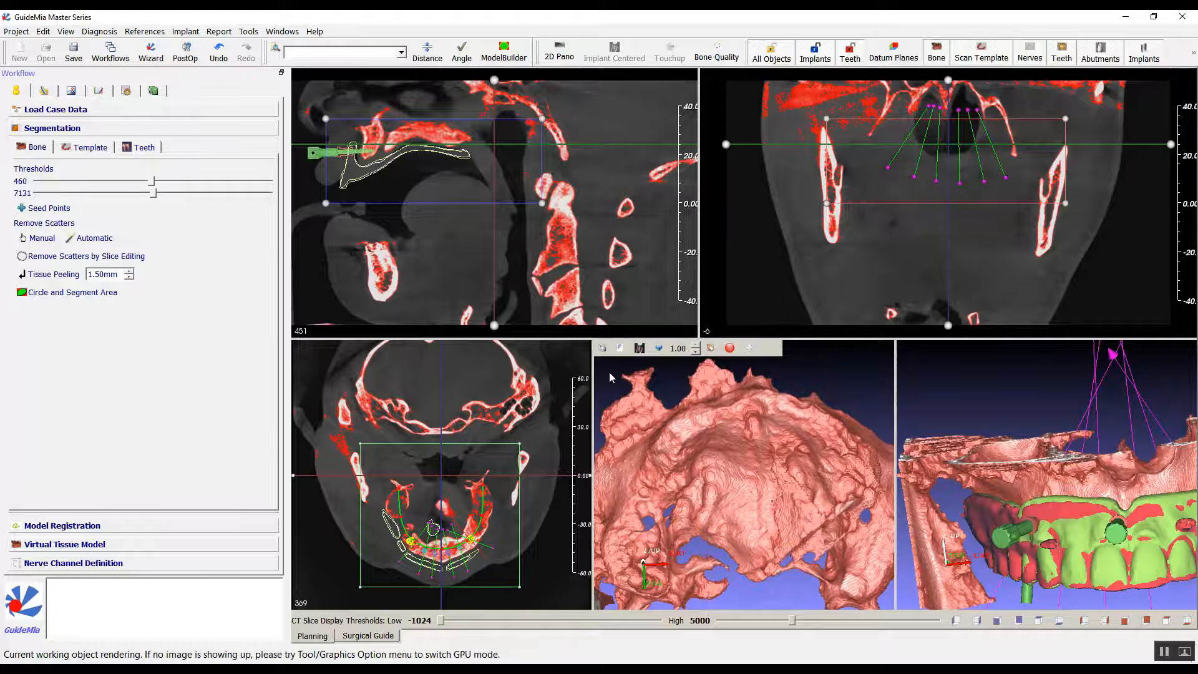
Go to implant placement and select the tooth 6 implant in the panoramic view.
{"action": "left_click", "coordinate": [45, 93]}
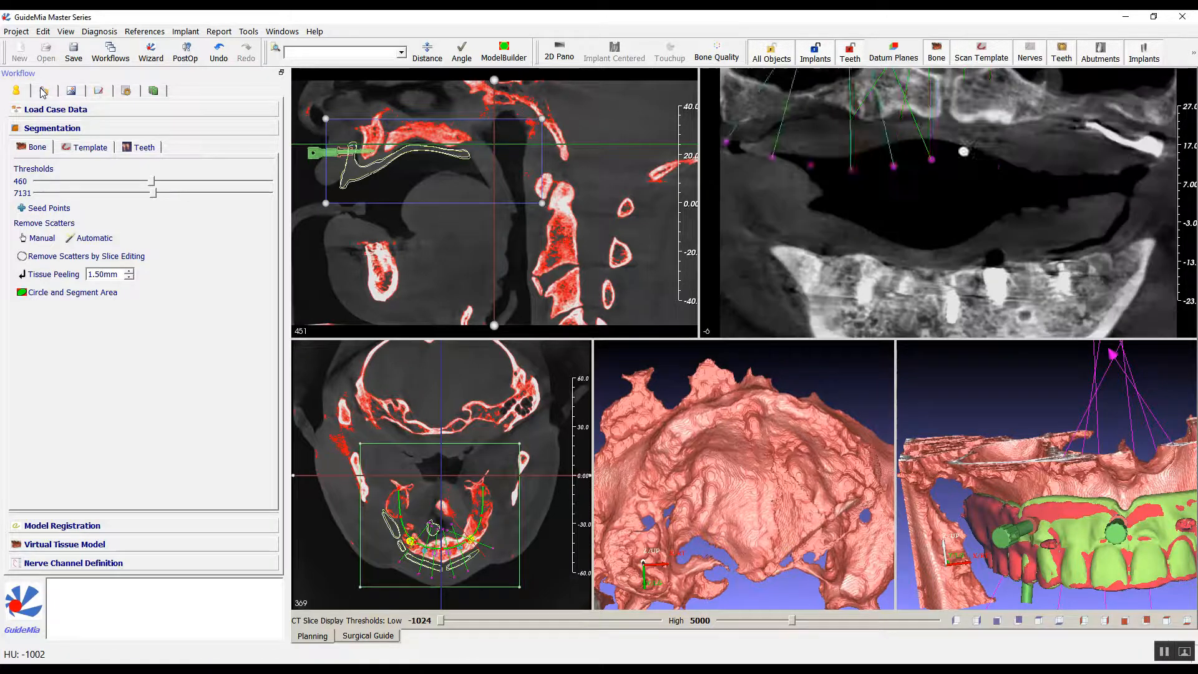
{"action": "middle_click_drag", "start_coordinate": [626, 178], "coordinate": [621, 275]}
{"action": "middle_click_drag", "start_coordinate": [944, 236], "coordinate": [944, 309]}
{"action": "scroll", "coordinate": [944, 308], "scroll_direction": "up", "scroll_amount": 5}
{"action": "scroll", "coordinate": [942, 303], "scroll_direction": "down", "scroll_amount": 2}
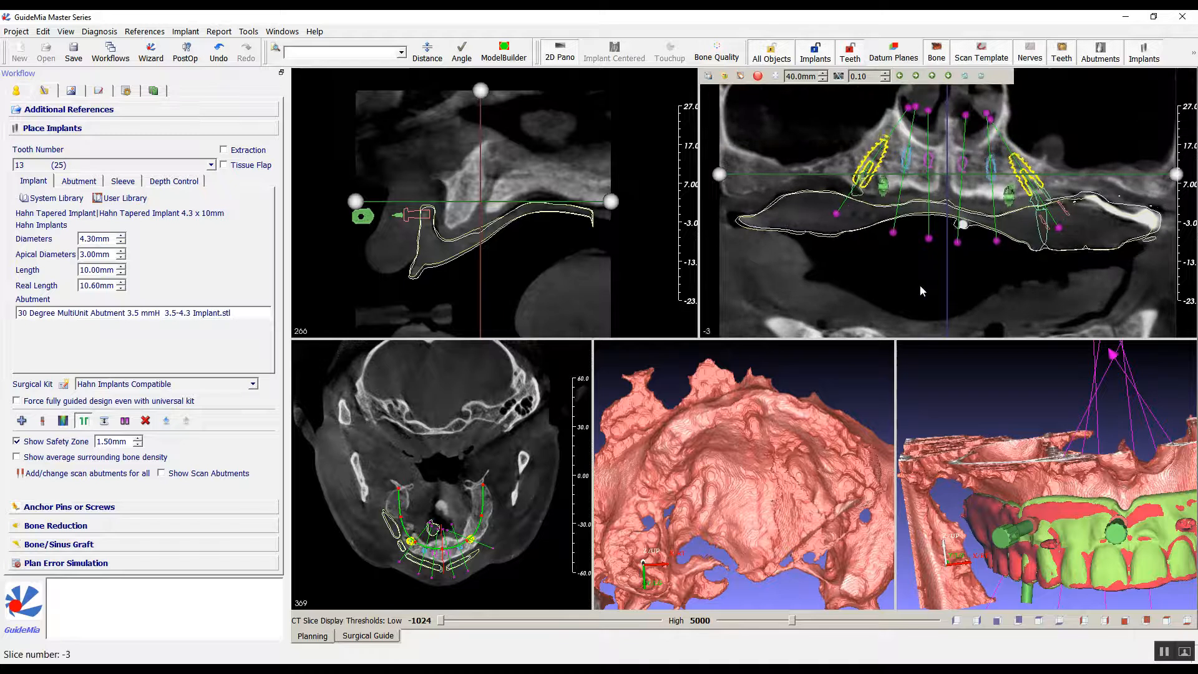
{"action": "left_click", "coordinate": [893, 234]}
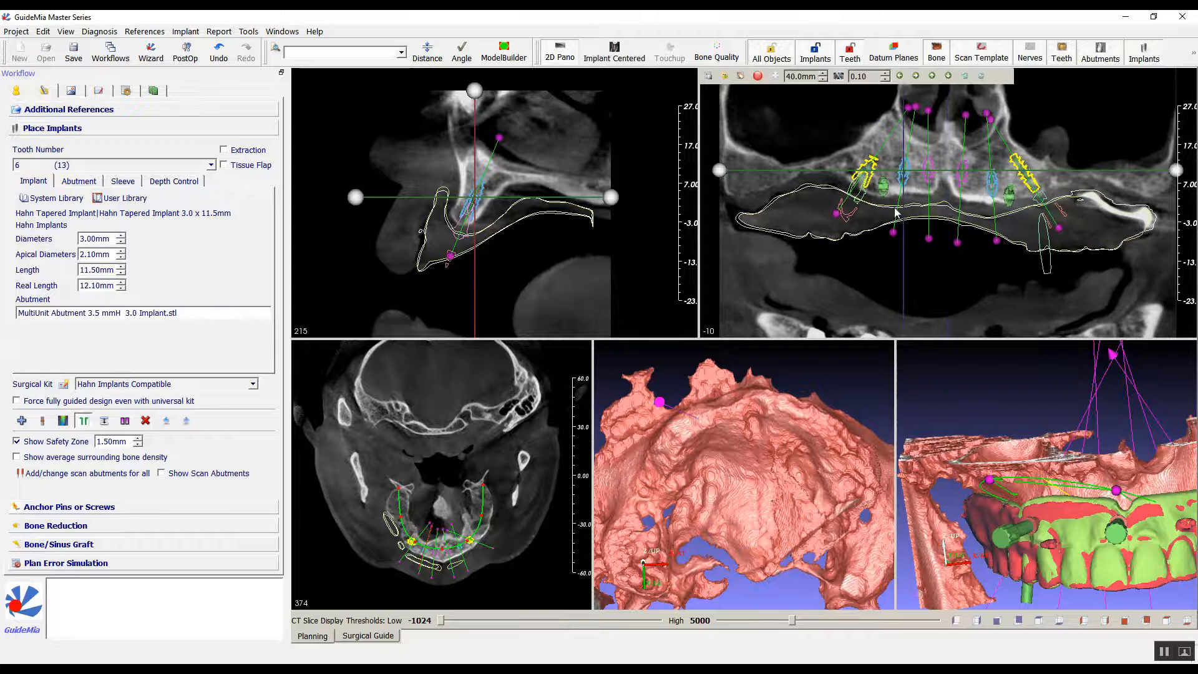
Examine the tooth 6 implant in the implant-centric cross-section, checking the surrounding bone, abutment and anchor pins while turning through the slices.
{"action": "left_click", "coordinate": [640, 348]}
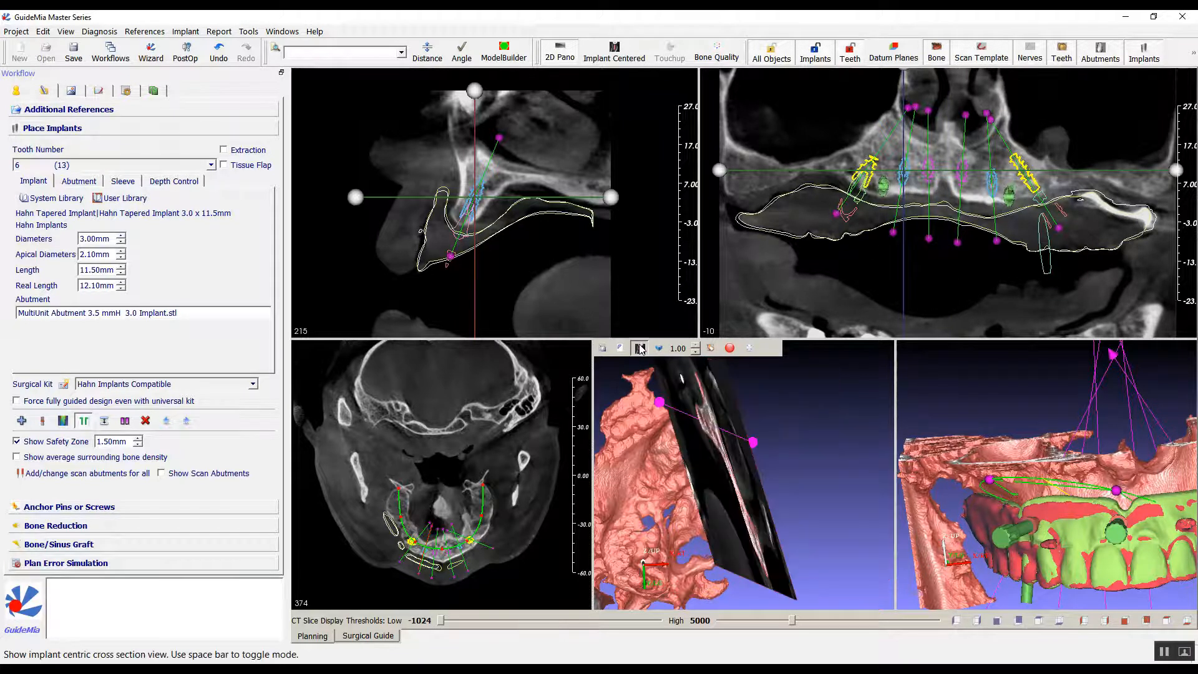
{"action": "left_click_drag", "start_coordinate": [722, 392], "coordinate": [786, 523]}
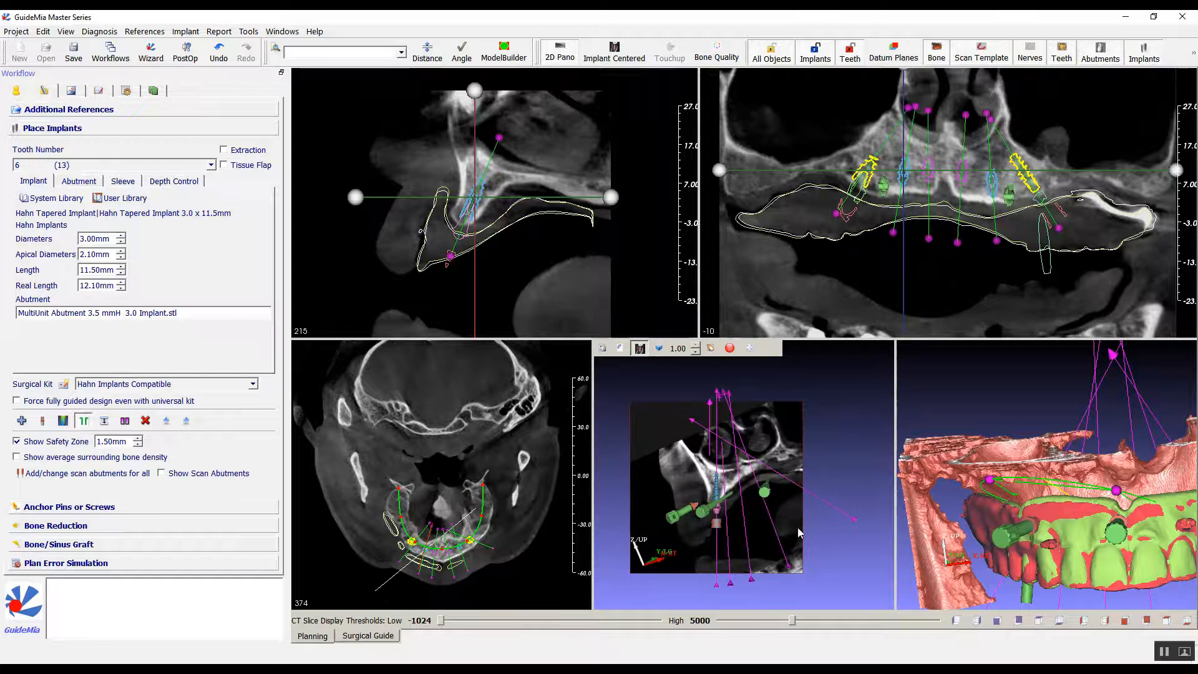
{"action": "scroll", "coordinate": [839, 509], "scroll_direction": "up", "scroll_amount": 10}
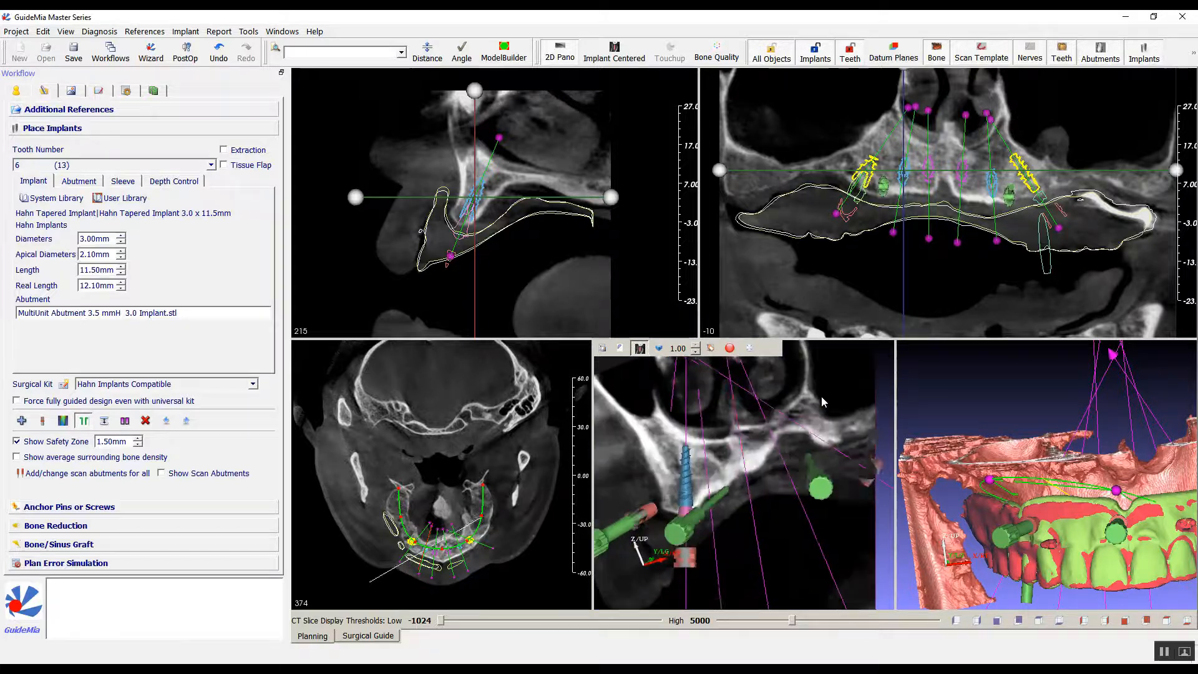
{"action": "scroll", "coordinate": [813, 401], "scroll_direction": "down", "scroll_amount": 6}
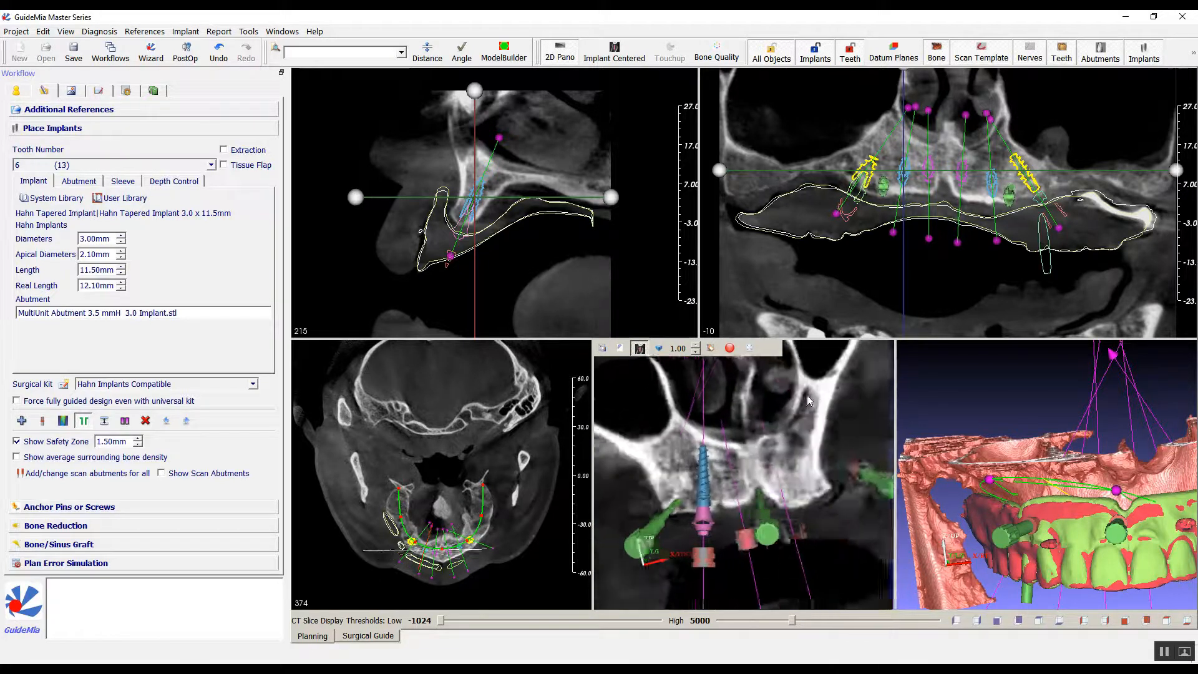
{"action": "left_click", "coordinate": [903, 178]}
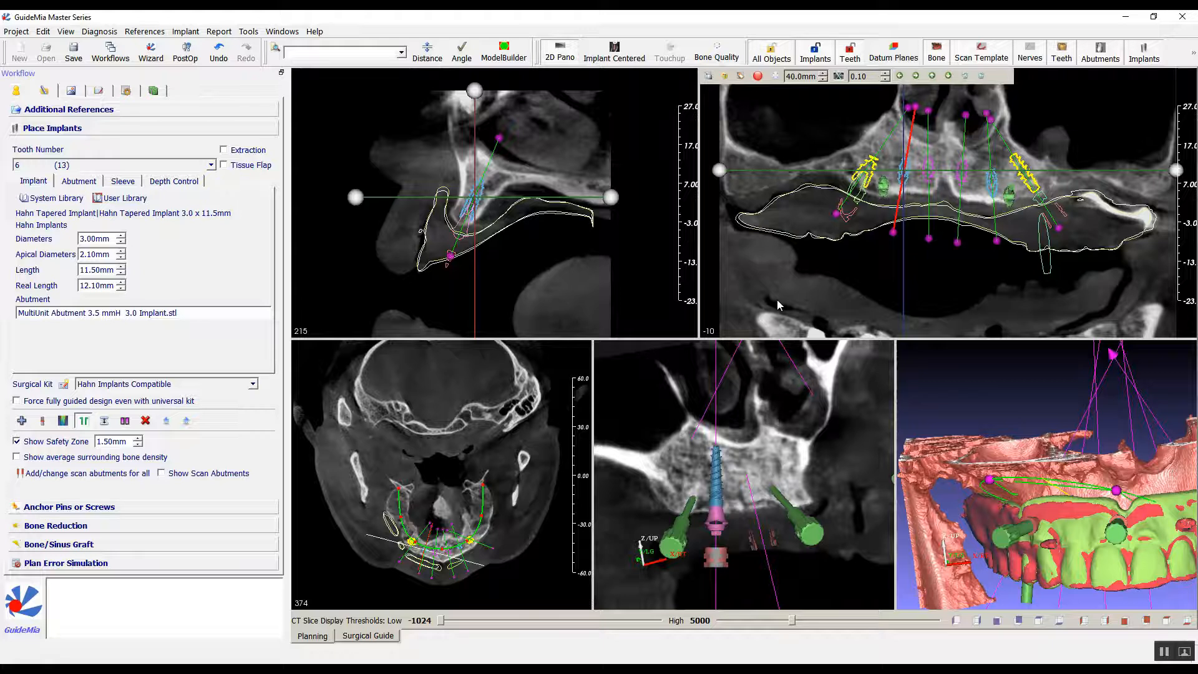
{"action": "scroll", "coordinate": [856, 490], "scroll_direction": "down", "scroll_amount": 5}
{"action": "scroll", "coordinate": [856, 492], "scroll_direction": "down", "scroll_amount": 5}
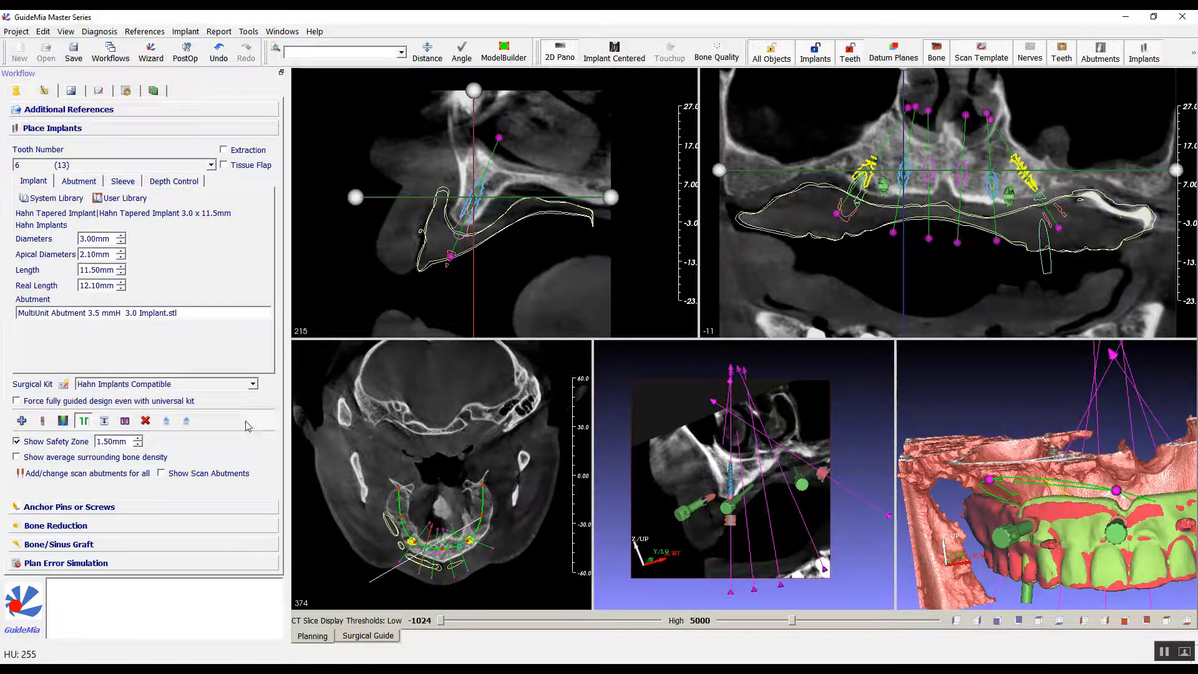
Start bone reduction, show the denture design to compare it with the bone and cutting plane, and hide it again.
{"action": "left_click", "coordinate": [73, 529]}
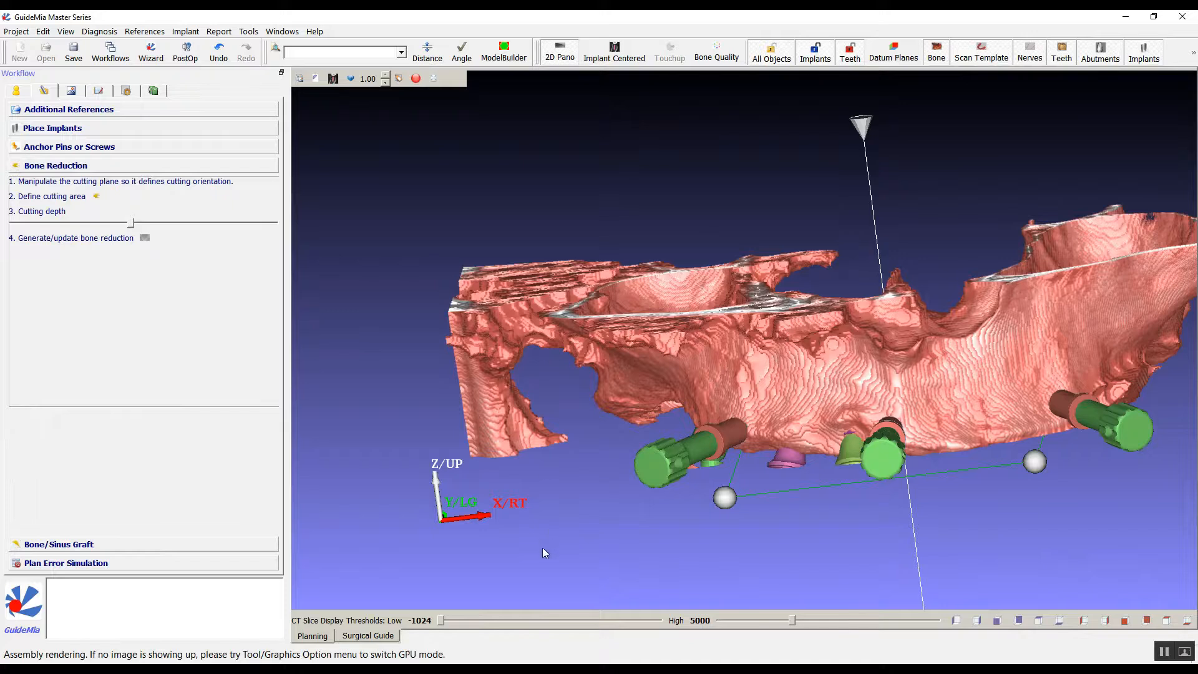
{"action": "left_click_drag", "start_coordinate": [541, 548], "coordinate": [554, 174]}
{"action": "right_click", "coordinate": [459, 196]}
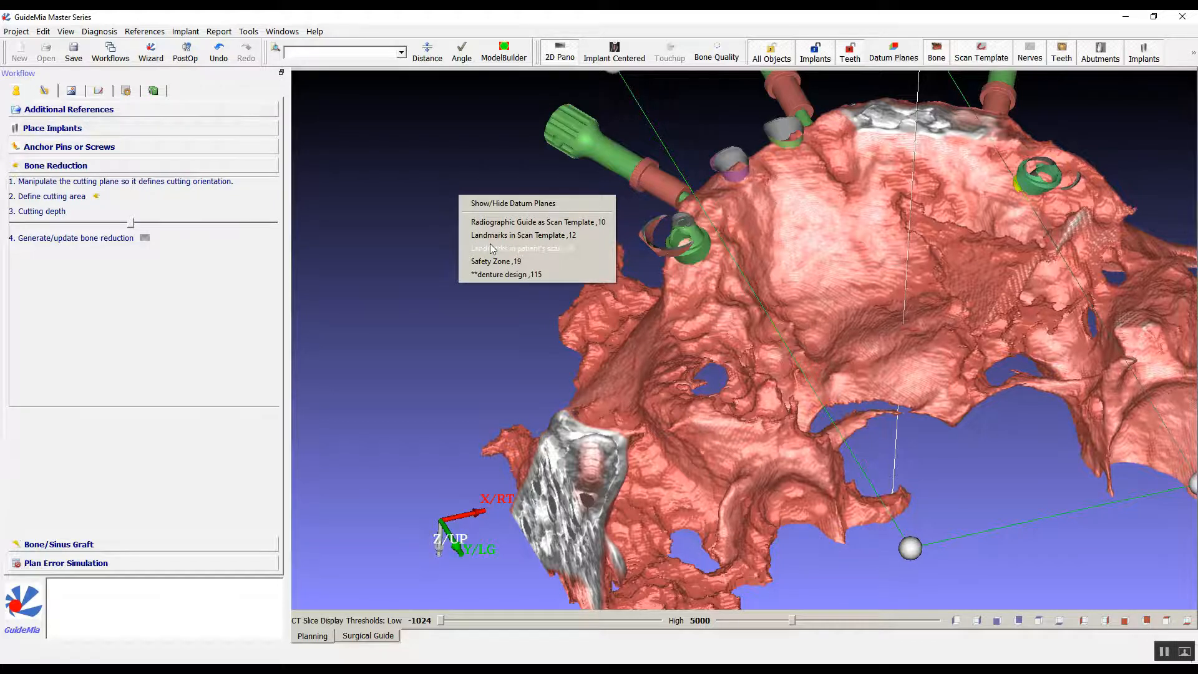
{"action": "left_click", "coordinate": [508, 275]}
{"action": "left_click_drag", "start_coordinate": [441, 236], "coordinate": [835, 302]}
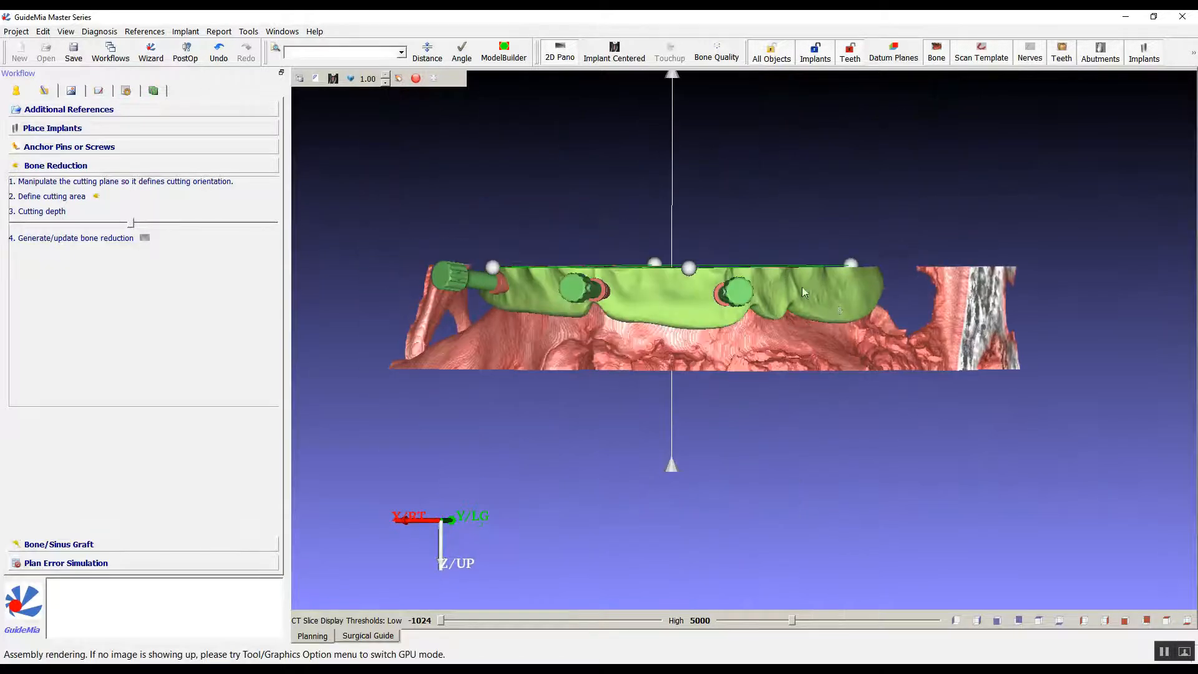
{"action": "right_click", "coordinate": [835, 302]}
{"action": "left_click", "coordinate": [865, 338]}
{"action": "left_click_drag", "start_coordinate": [877, 168], "coordinate": [941, 387]}
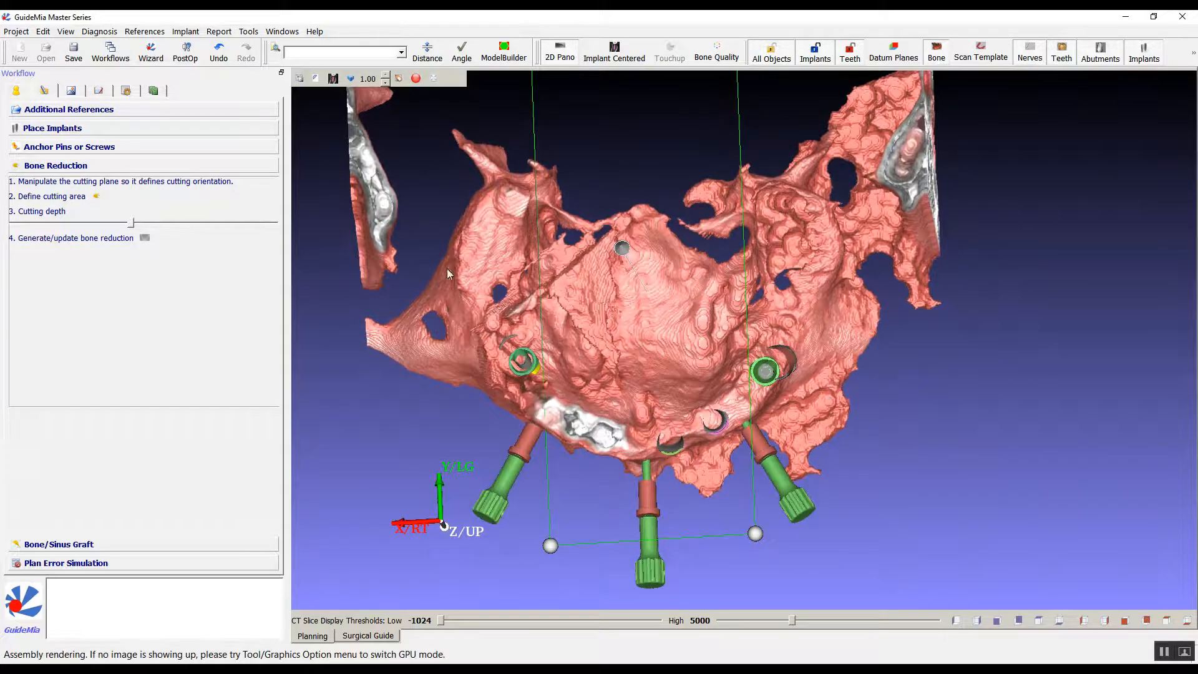
Define the bone reduction cutting area as a closed outline around the front ridge and its implants.
{"action": "left_click", "coordinate": [97, 197]}
{"action": "mouse_move", "coordinate": [656, 413]}
{"action": "left_mouse_down"}
{"action": "mouse_move", "coordinate": [705, 368]}
{"action": "mouse_move", "coordinate": [768, 354]}
{"action": "mouse_move", "coordinate": [811, 394]}
{"action": "mouse_move", "coordinate": [822, 446]}
{"action": "mouse_move", "coordinate": [719, 465]}
{"action": "mouse_move", "coordinate": [659, 425]}
{"action": "left_mouse_up"}
{"action": "left_click", "coordinate": [655, 415]}
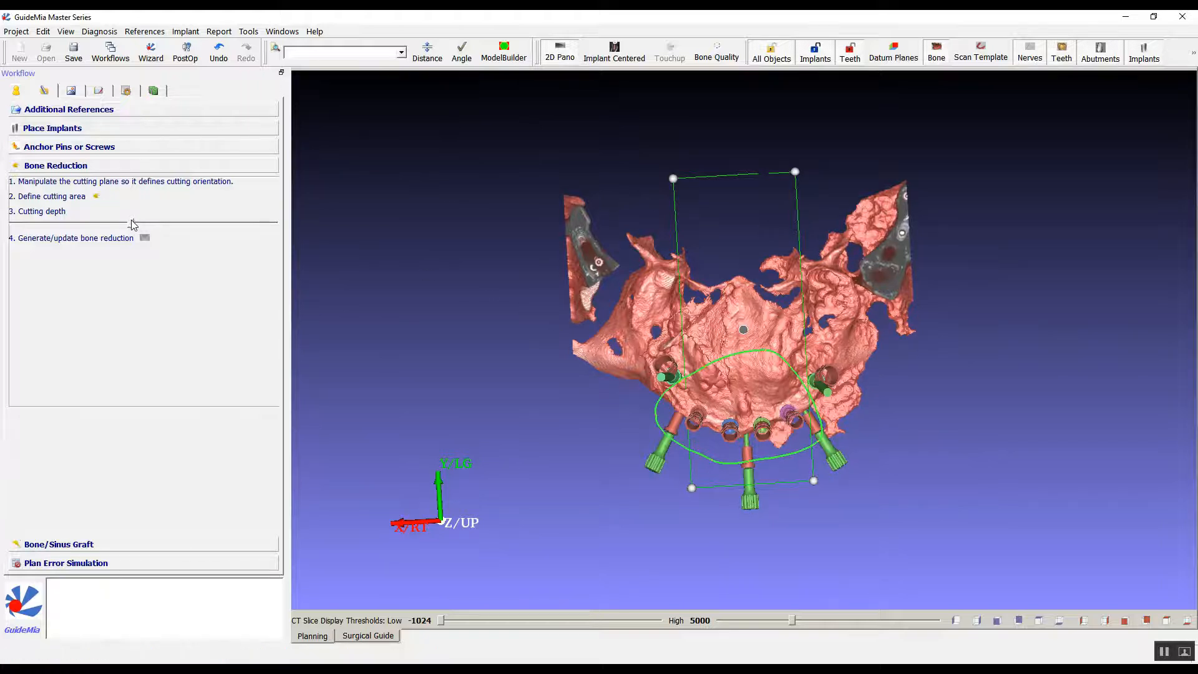
Adjust the cutting depth until the cutting volume ends at the cutting plane, checking it against the ridge and implants.
{"action": "mouse_move", "coordinate": [133, 223]}
{"action": "left_mouse_down"}
{"action": "mouse_move", "coordinate": [201, 219]}
{"action": "mouse_move", "coordinate": [148, 212]}
{"action": "left_mouse_up"}
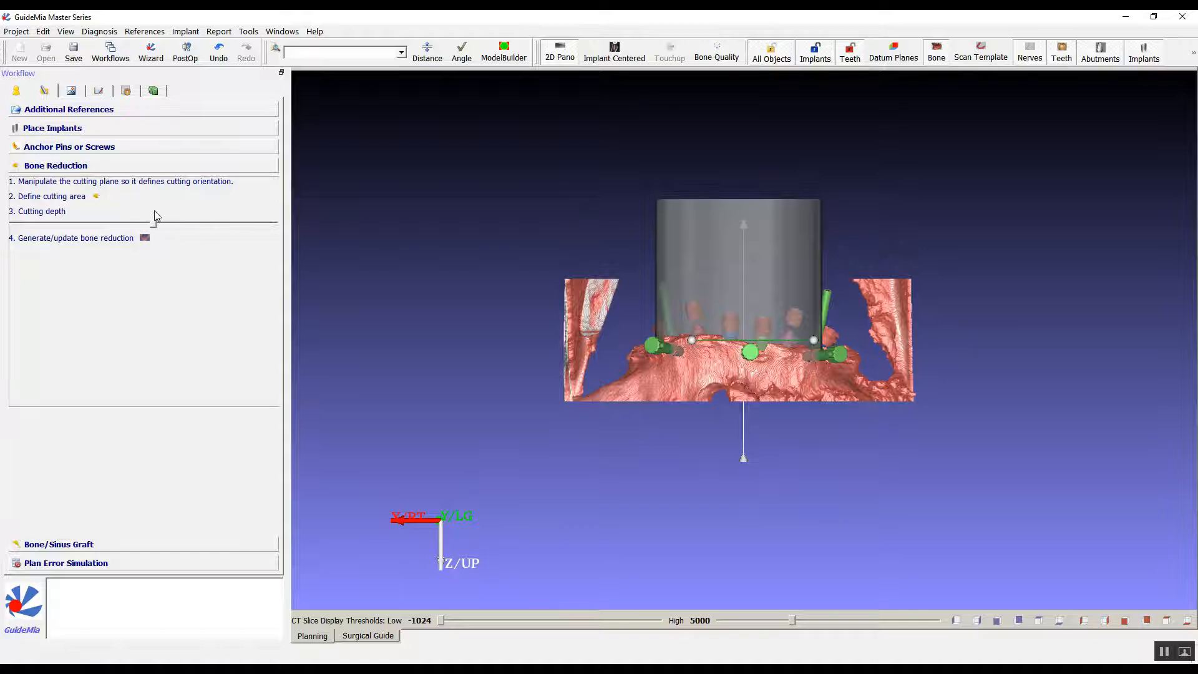
{"action": "left_click_drag", "start_coordinate": [466, 298], "coordinate": [465, 387]}
{"action": "right_click_drag", "start_coordinate": [466, 387], "coordinate": [538, 102]}
{"action": "left_click_drag", "start_coordinate": [949, 198], "coordinate": [849, 175]}
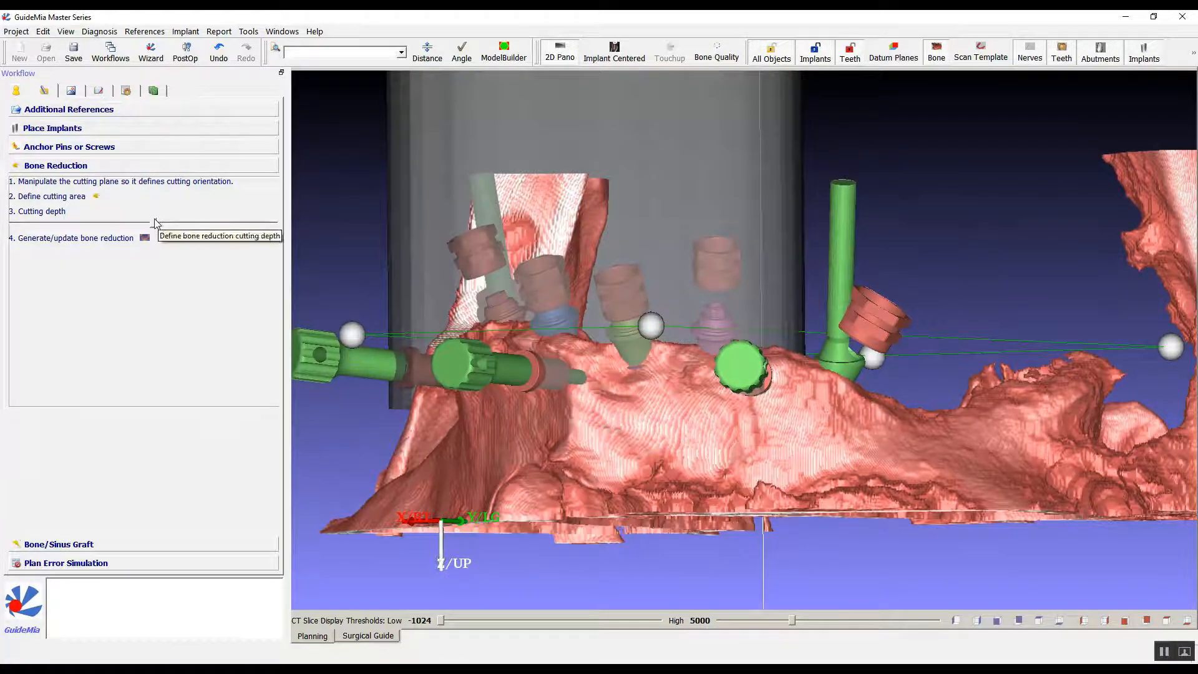
{"action": "left_click_drag", "start_coordinate": [156, 223], "coordinate": [121, 215]}
{"action": "left_click_drag", "start_coordinate": [934, 259], "coordinate": [837, 179]}
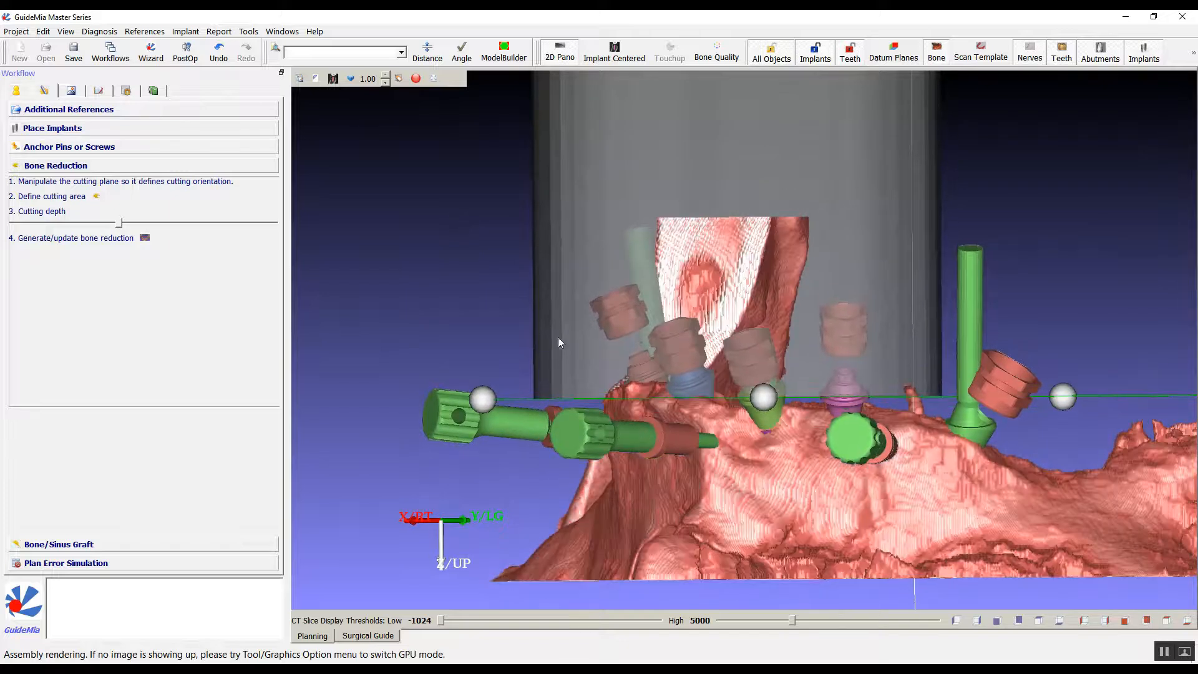
{"action": "left_click_drag", "start_coordinate": [523, 273], "coordinate": [836, 202]}
{"action": "left_click_drag", "start_coordinate": [749, 175], "coordinate": [712, 140]}
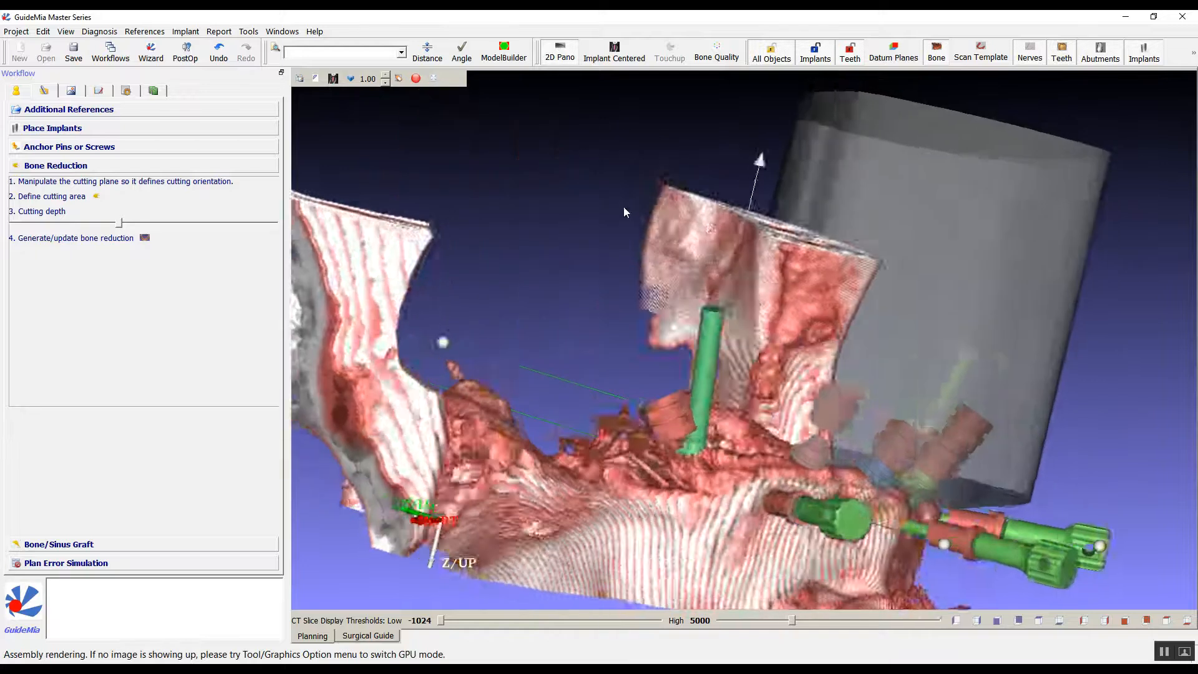
Generate the bone reduction and inspect the cut ridge against the original bone and anchor pins.
{"action": "left_click", "coordinate": [144, 238]}
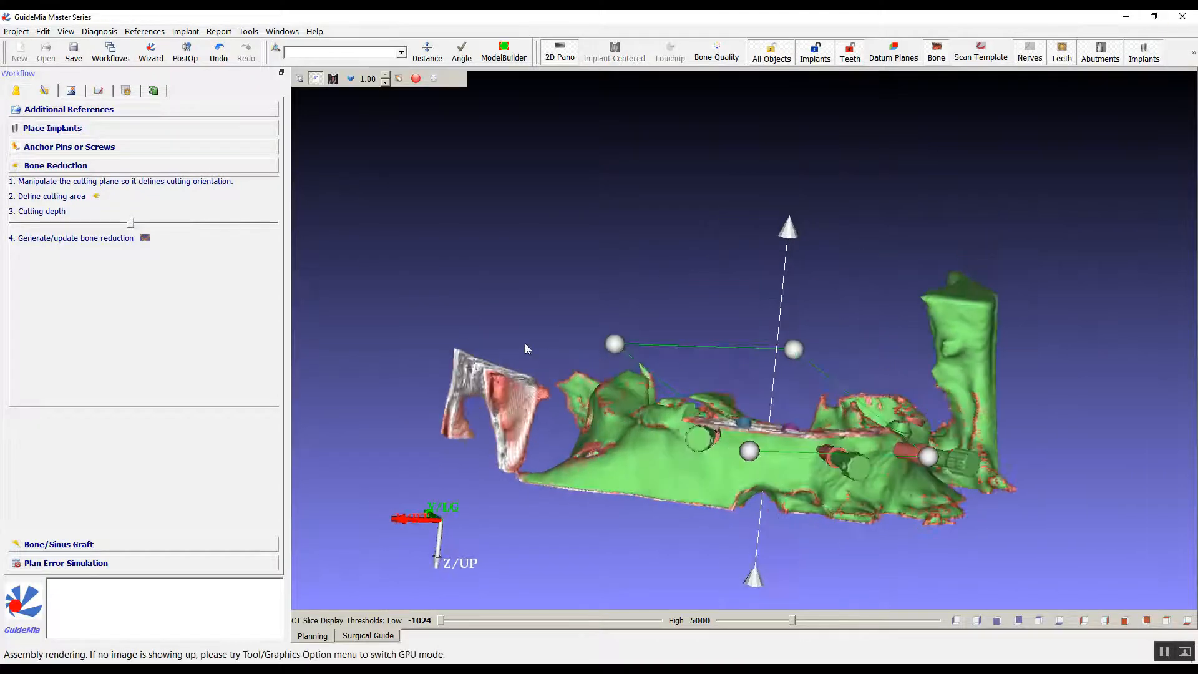
{"action": "left_click_drag", "start_coordinate": [568, 322], "coordinate": [600, 318]}
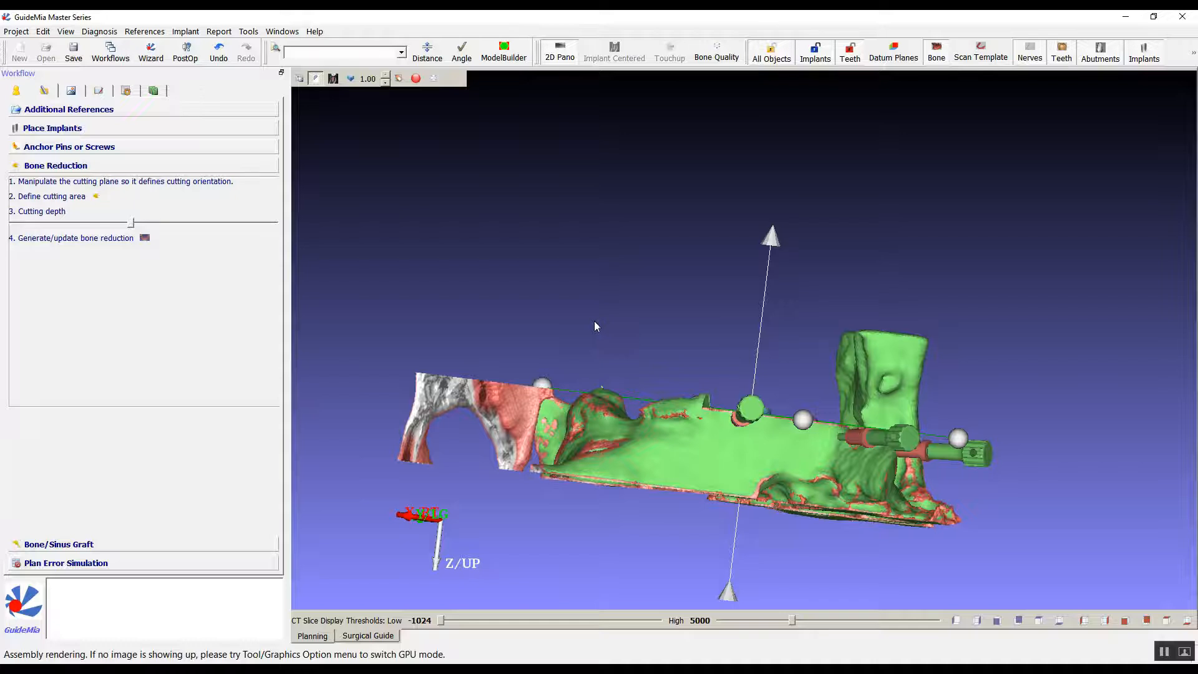
{"action": "left_click_drag", "start_coordinate": [409, 189], "coordinate": [338, 111]}
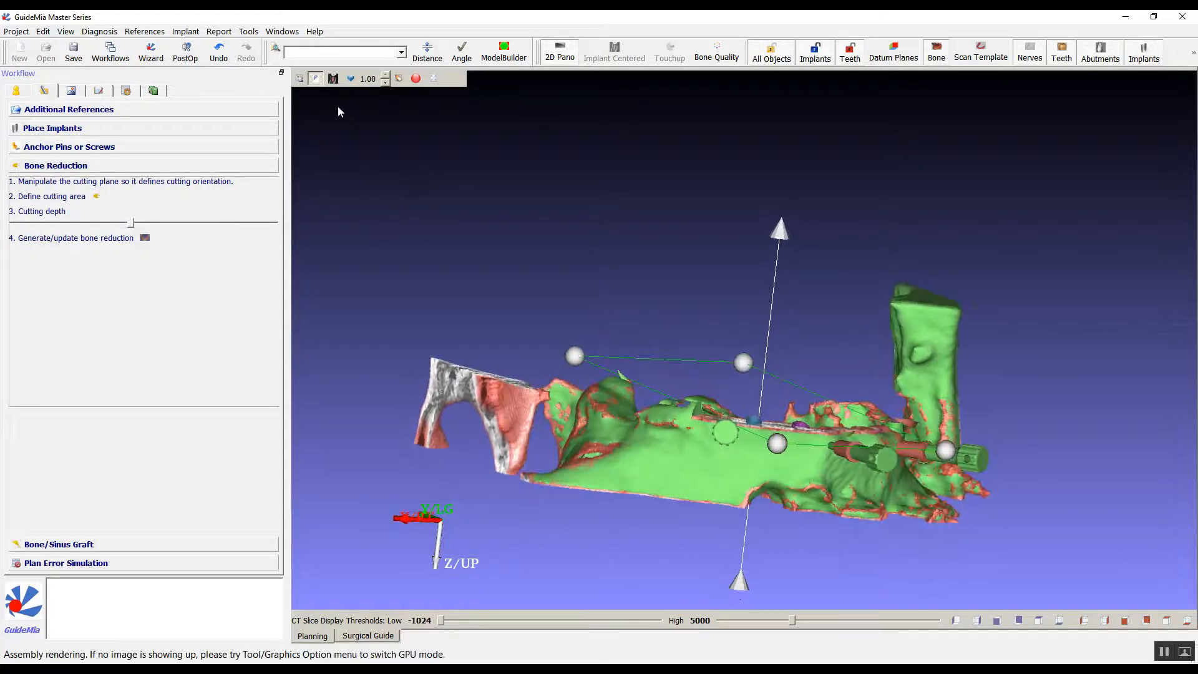
{"action": "left_click", "coordinate": [316, 79]}
{"action": "left_click", "coordinate": [317, 78]}
{"action": "left_click_drag", "start_coordinate": [549, 201], "coordinate": [515, 223]}
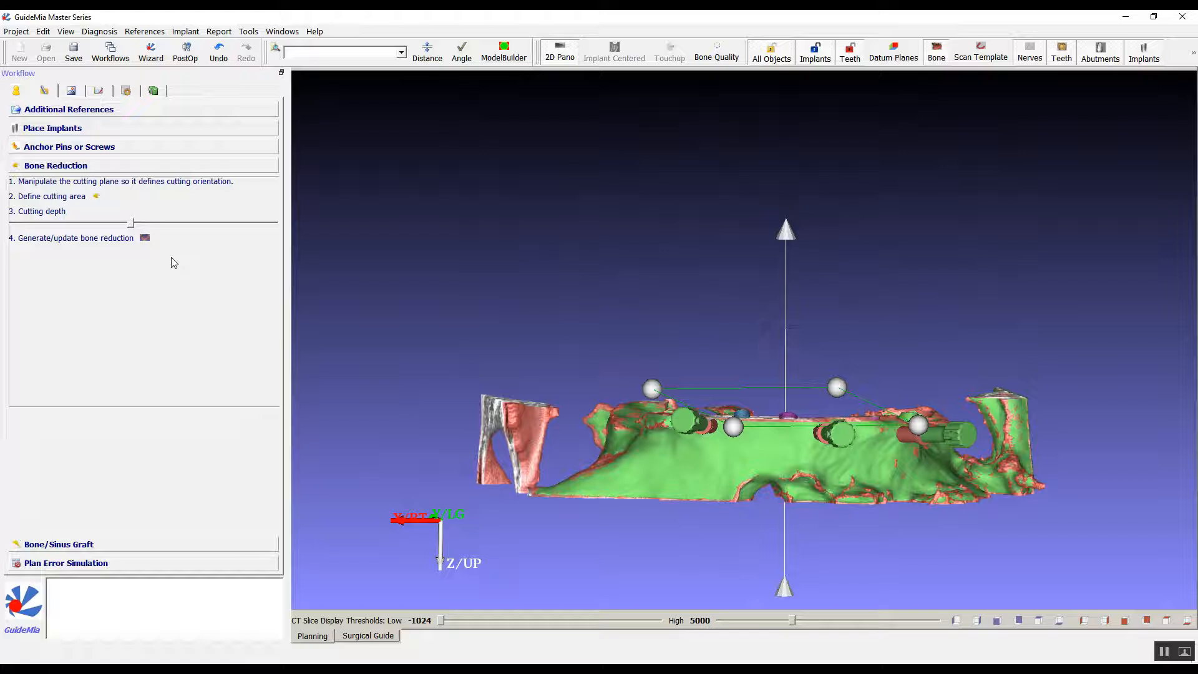
Enter surgical guide design, ignoring automatic drilling depth in favour of the surgical kit configuration and accepting the plan validation risks.
{"action": "left_click", "coordinate": [126, 91]}
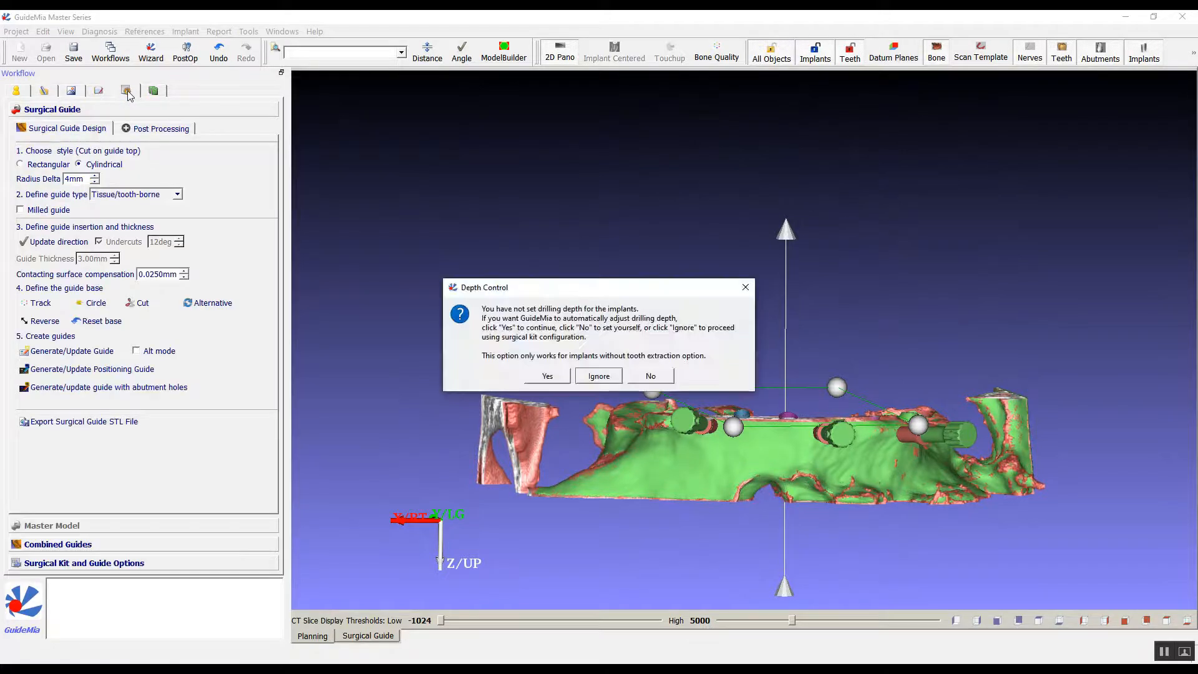
{"action": "left_click", "coordinate": [597, 376]}
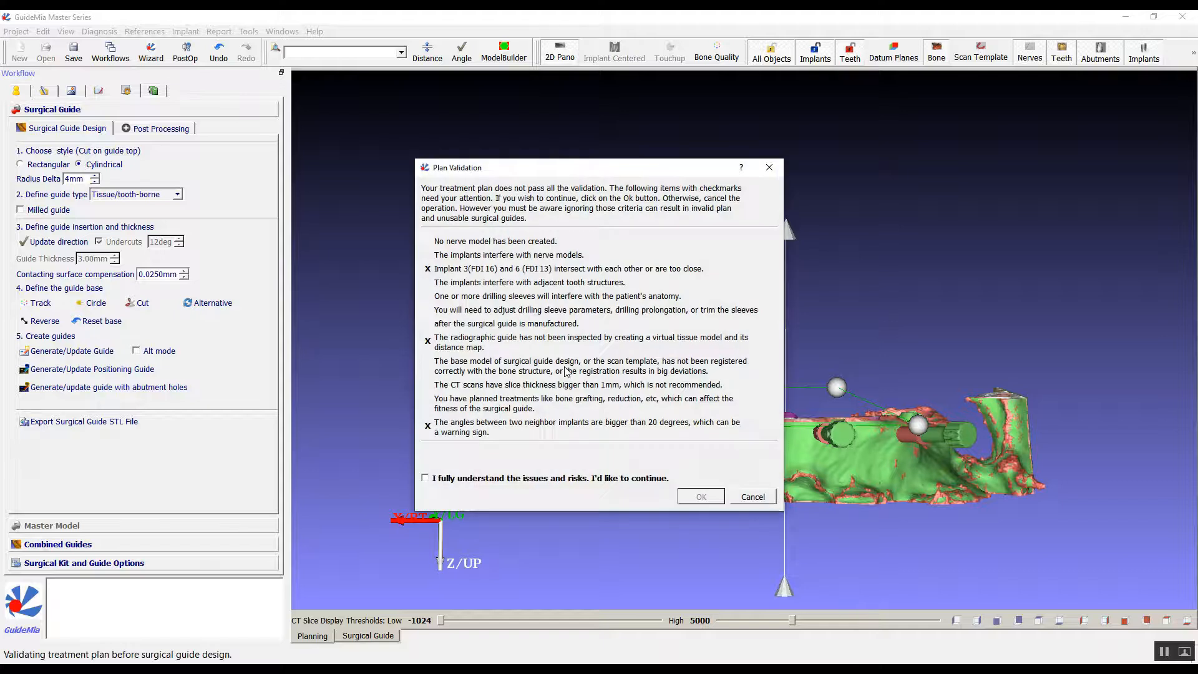
{"action": "left_click", "coordinate": [595, 484]}
{"action": "left_click", "coordinate": [697, 498]}
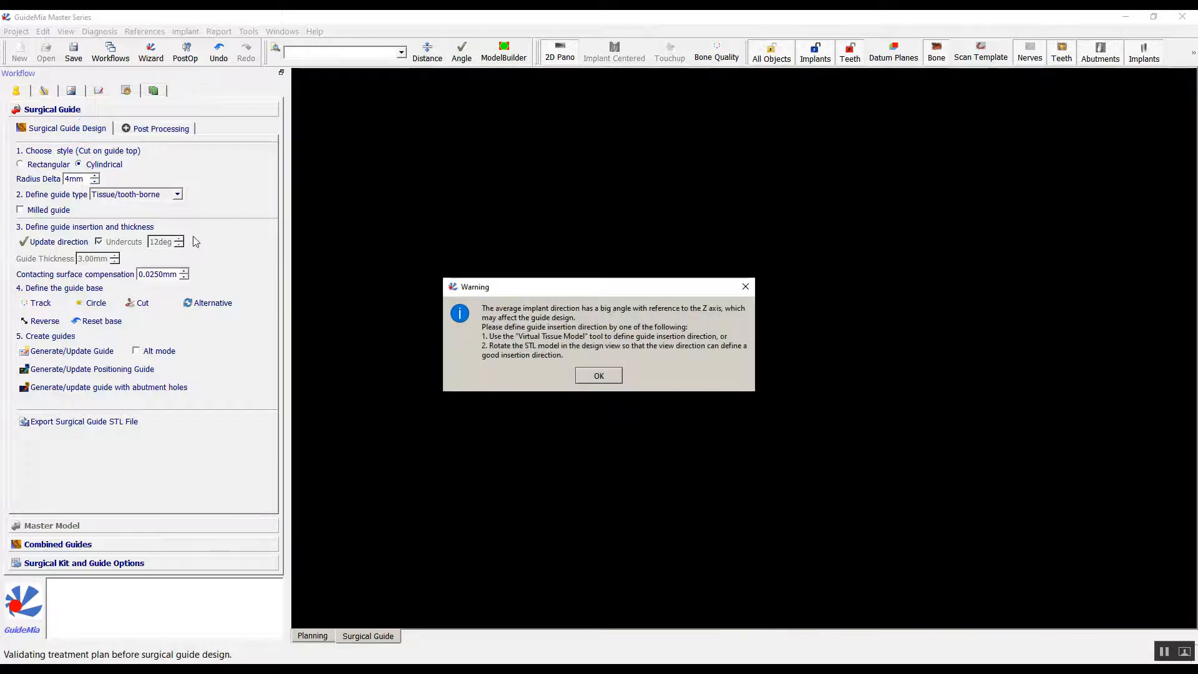
{"action": "left_click", "coordinate": [595, 374]}
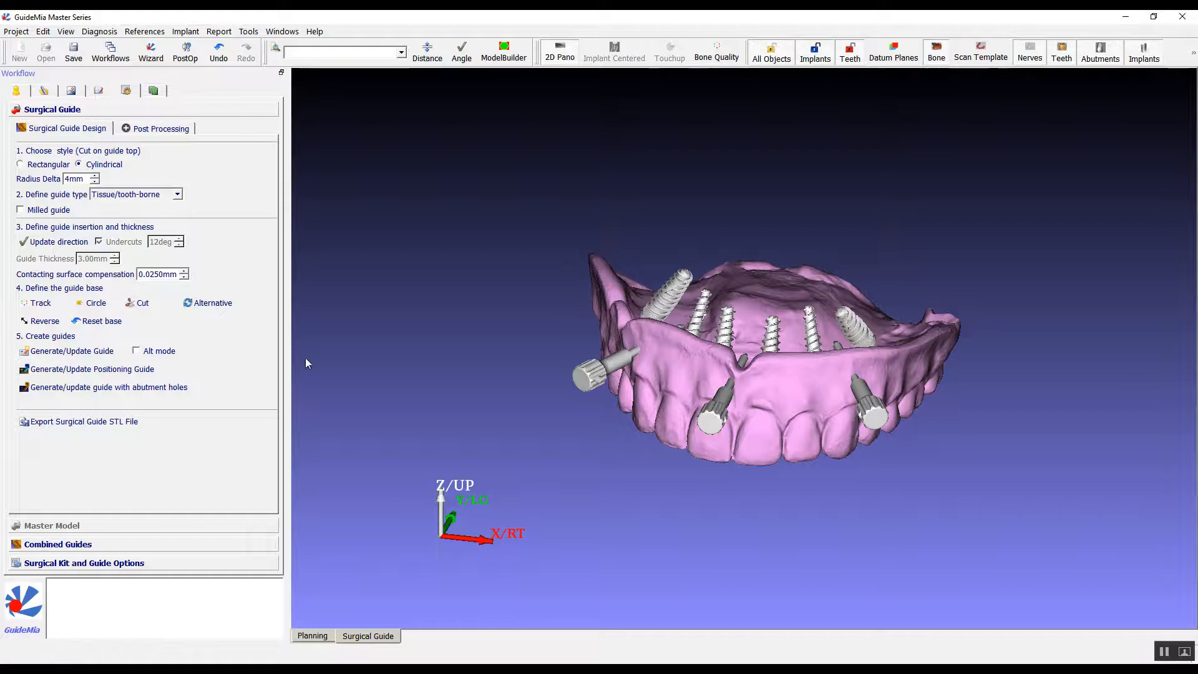
Set the guide type to Bone reduction guide and orient the reduced bone model to face the cut ridge.
{"action": "left_click_drag", "start_coordinate": [444, 429], "coordinate": [377, 236]}
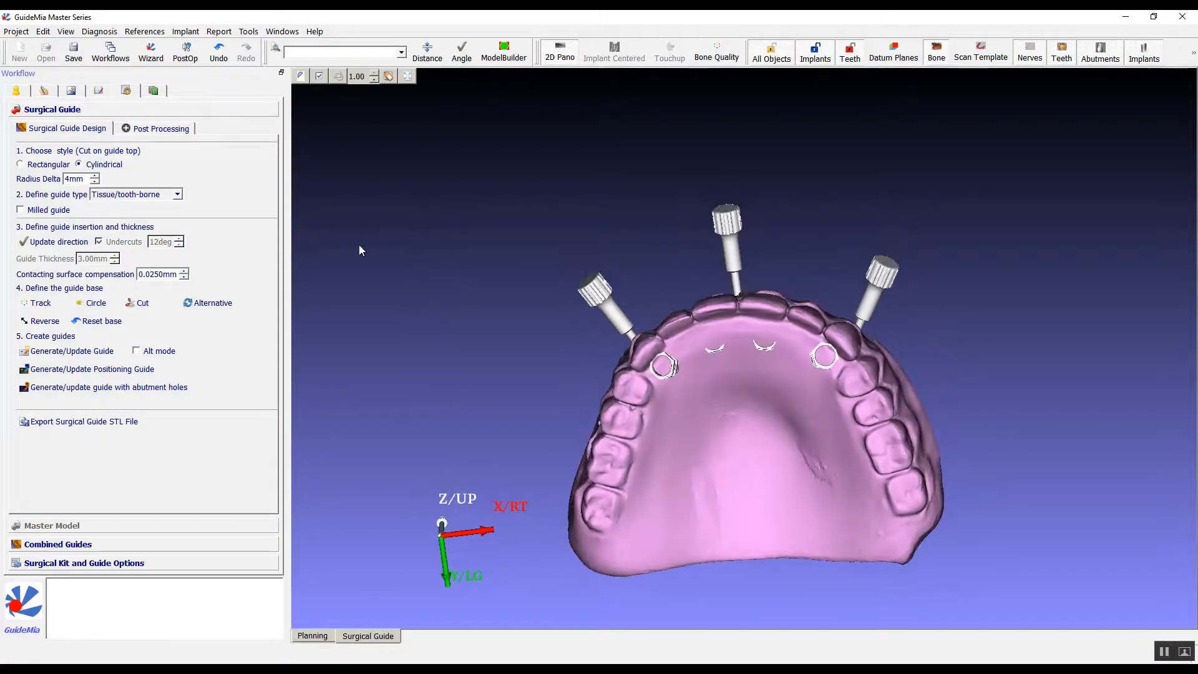
{"action": "left_click", "coordinate": [136, 195]}
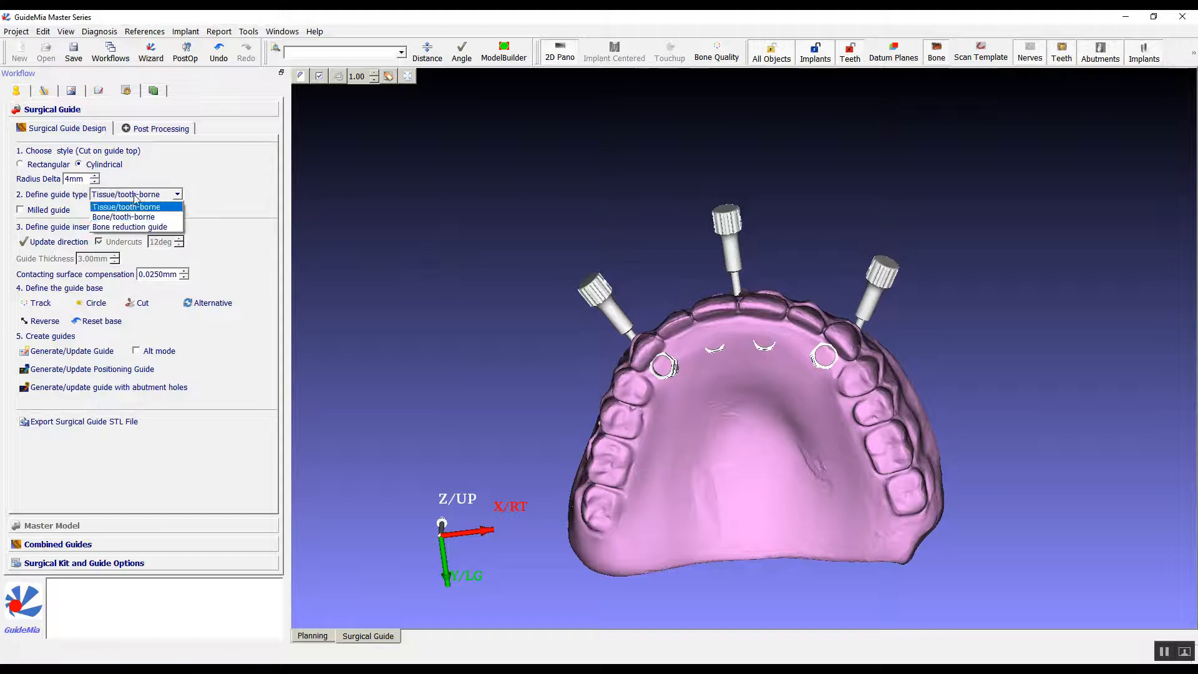
{"action": "left_click", "coordinate": [133, 231]}
{"action": "left_click_drag", "start_coordinate": [535, 332], "coordinate": [373, 250]}
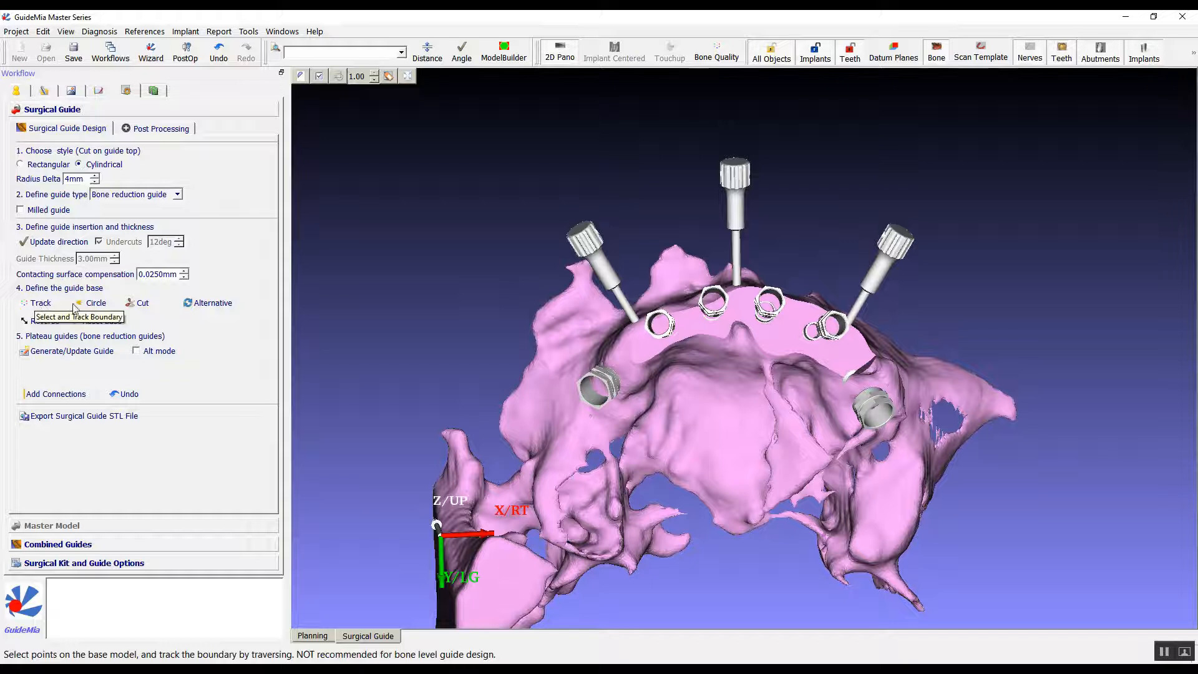
Outline the ridge area enclosing all implant sites and cut the guide base from the reduced bone model.
{"action": "mouse_move", "coordinate": [660, 435]}
{"action": "left_mouse_down"}
{"action": "mouse_move", "coordinate": [601, 436]}
{"action": "mouse_move", "coordinate": [562, 403]}
{"action": "mouse_move", "coordinate": [589, 333]}
{"action": "mouse_move", "coordinate": [668, 283]}
{"action": "mouse_move", "coordinate": [777, 273]}
{"action": "mouse_move", "coordinate": [917, 332]}
{"action": "mouse_move", "coordinate": [929, 369]}
{"action": "mouse_move", "coordinate": [842, 436]}
{"action": "mouse_move", "coordinate": [722, 372]}
{"action": "mouse_move", "coordinate": [695, 378]}
{"action": "mouse_move", "coordinate": [660, 436]}
{"action": "left_mouse_up"}
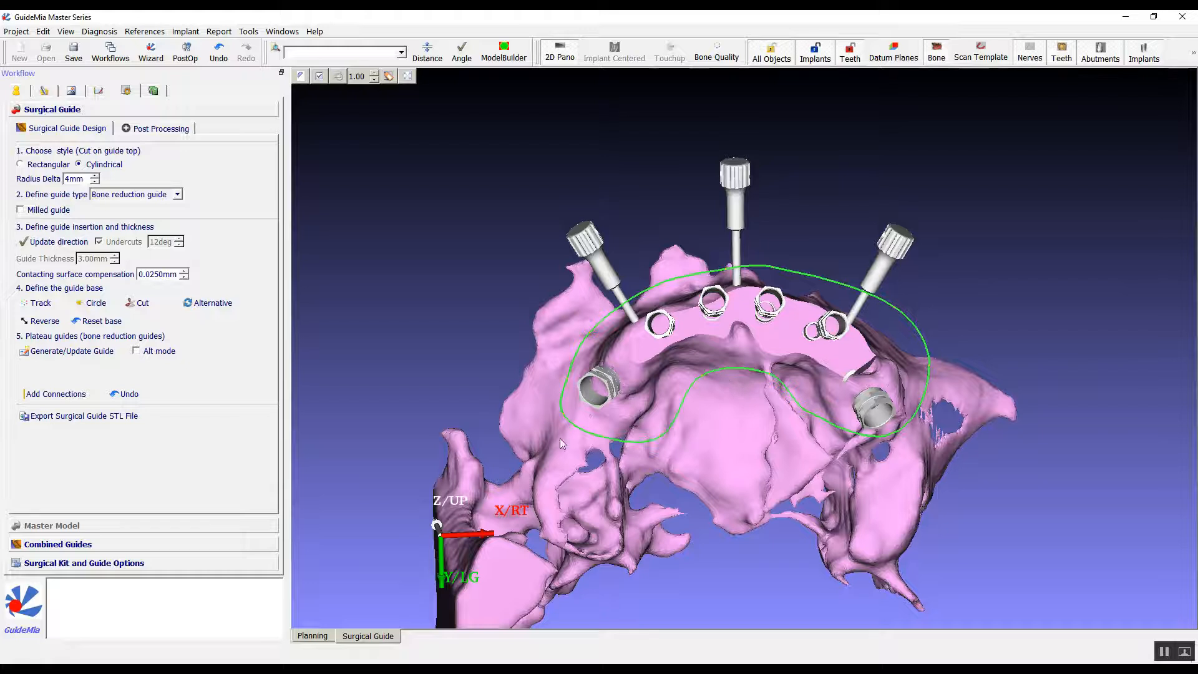
{"action": "left_click", "coordinate": [144, 304]}
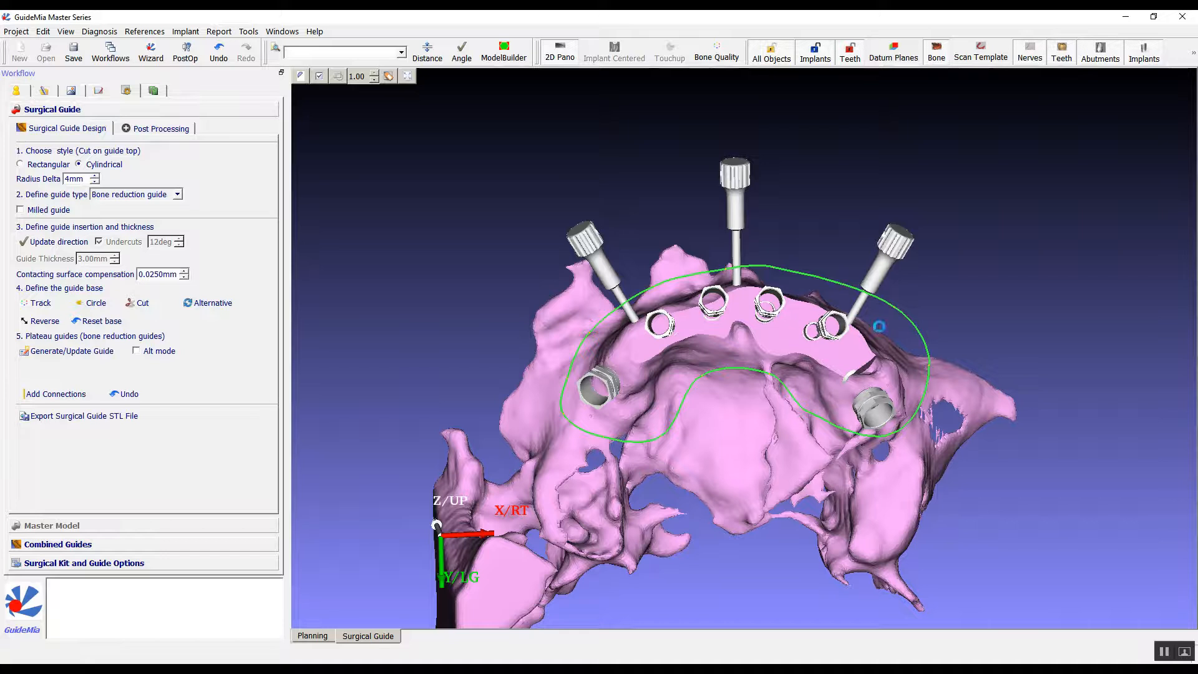
{"action": "left_click_drag", "start_coordinate": [1068, 335], "coordinate": [161, 212]}
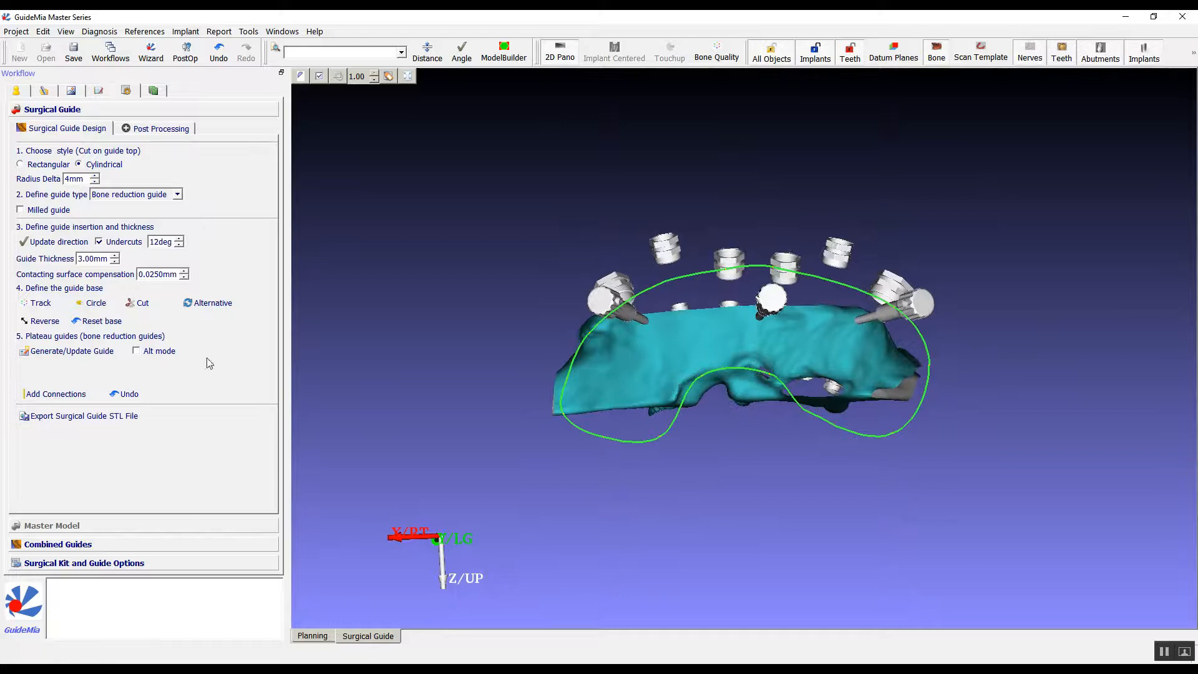
Trim the guide base to a band along the cut ridge, outlined from the front, and generate the plateau guides.
{"action": "left_click", "coordinate": [100, 304]}
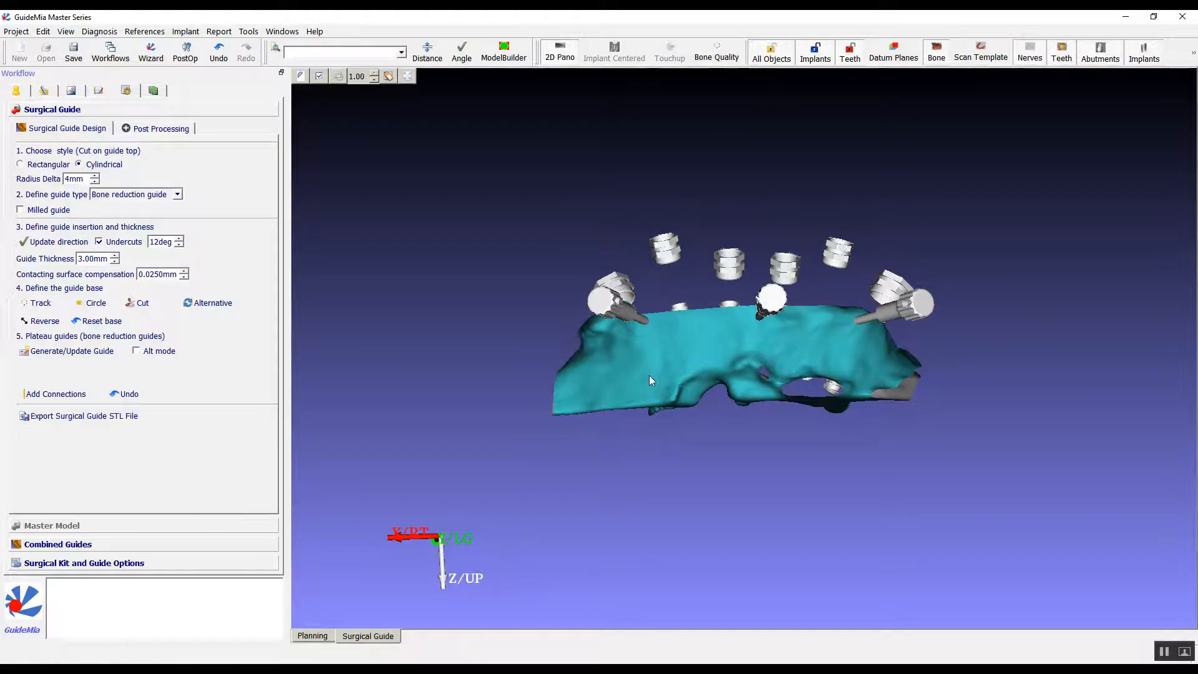
{"action": "mouse_move", "coordinate": [646, 361]}
{"action": "left_mouse_down"}
{"action": "mouse_move", "coordinate": [577, 354]}
{"action": "mouse_move", "coordinate": [496, 316]}
{"action": "mouse_move", "coordinate": [553, 191]}
{"action": "left_mouse_up"}
{"action": "mouse_move", "coordinate": [889, 217]}
{"action": "left_mouse_down"}
{"action": "mouse_move", "coordinate": [993, 313]}
{"action": "mouse_move", "coordinate": [916, 342]}
{"action": "mouse_move", "coordinate": [675, 347]}
{"action": "left_mouse_up"}
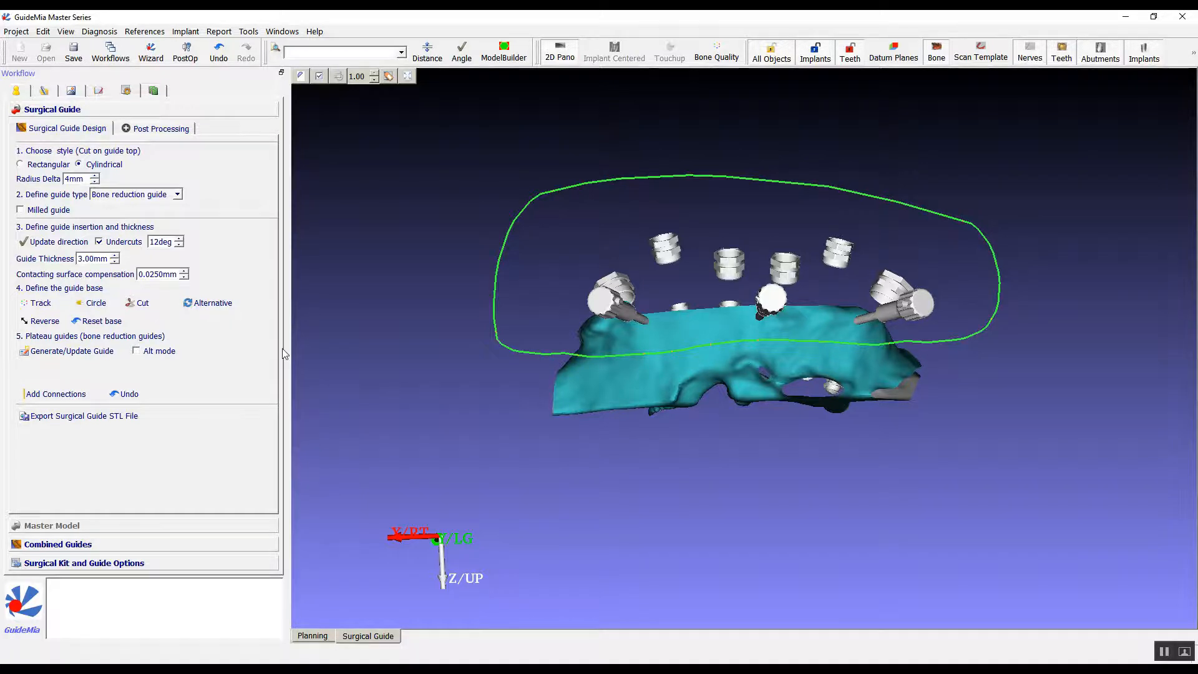
{"action": "left_click", "coordinate": [128, 303]}
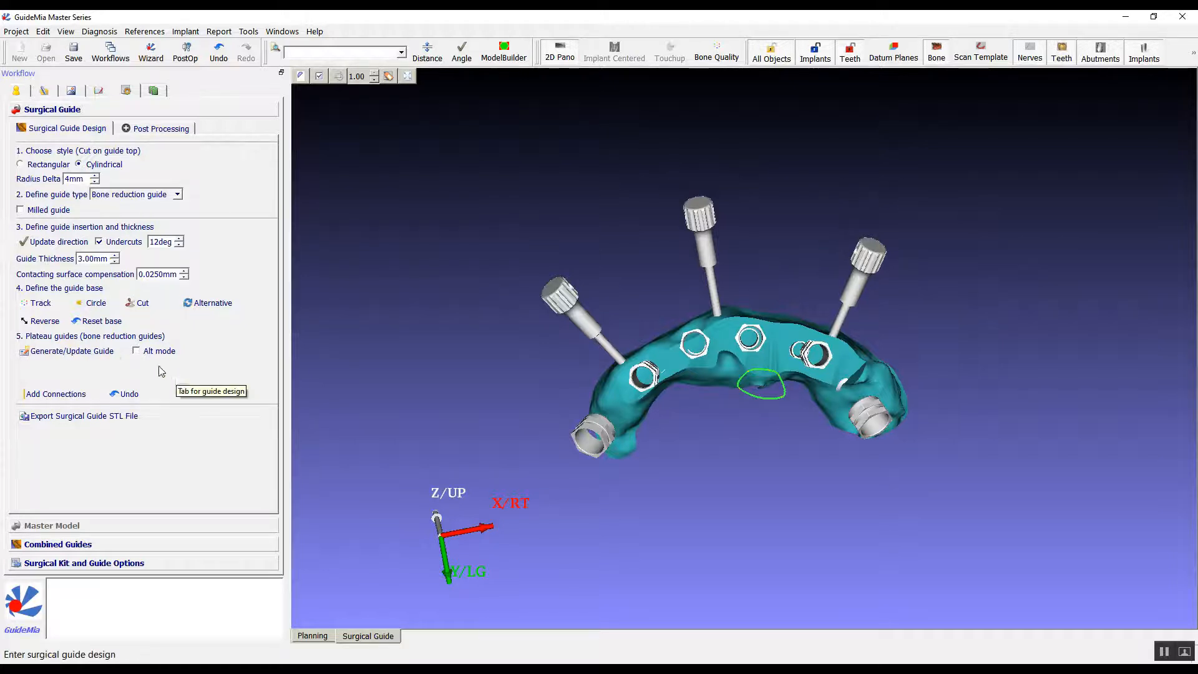
{"action": "left_click", "coordinate": [74, 351]}
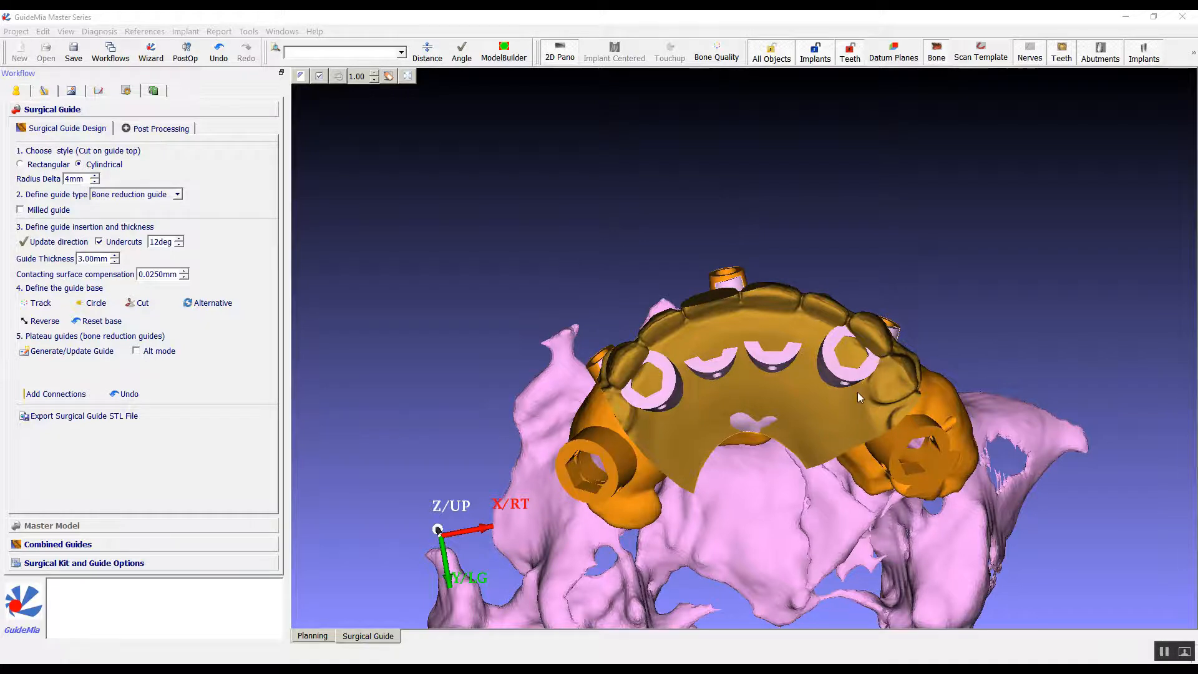
Examine the fit of the prosthesis guide on the bone reduction guide from the front, occlusal and lateral sides.
{"action": "left_click_drag", "start_coordinate": [519, 223], "coordinate": [1065, 274]}
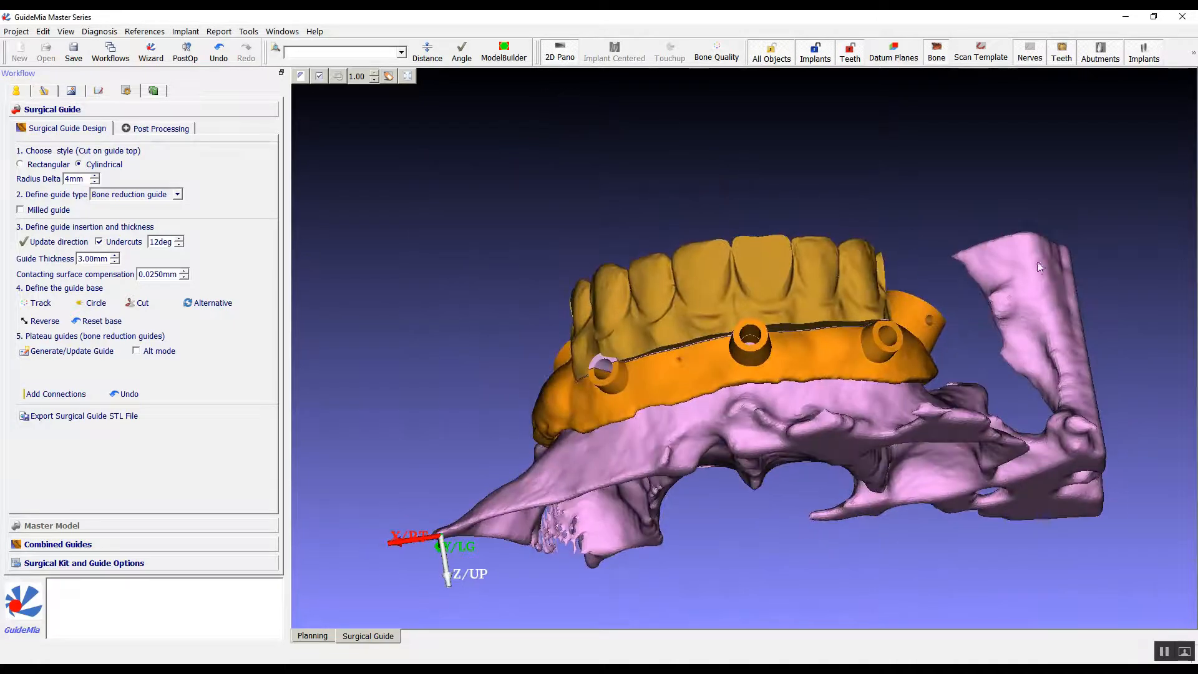
{"action": "left_click_drag", "start_coordinate": [710, 186], "coordinate": [671, 191]}
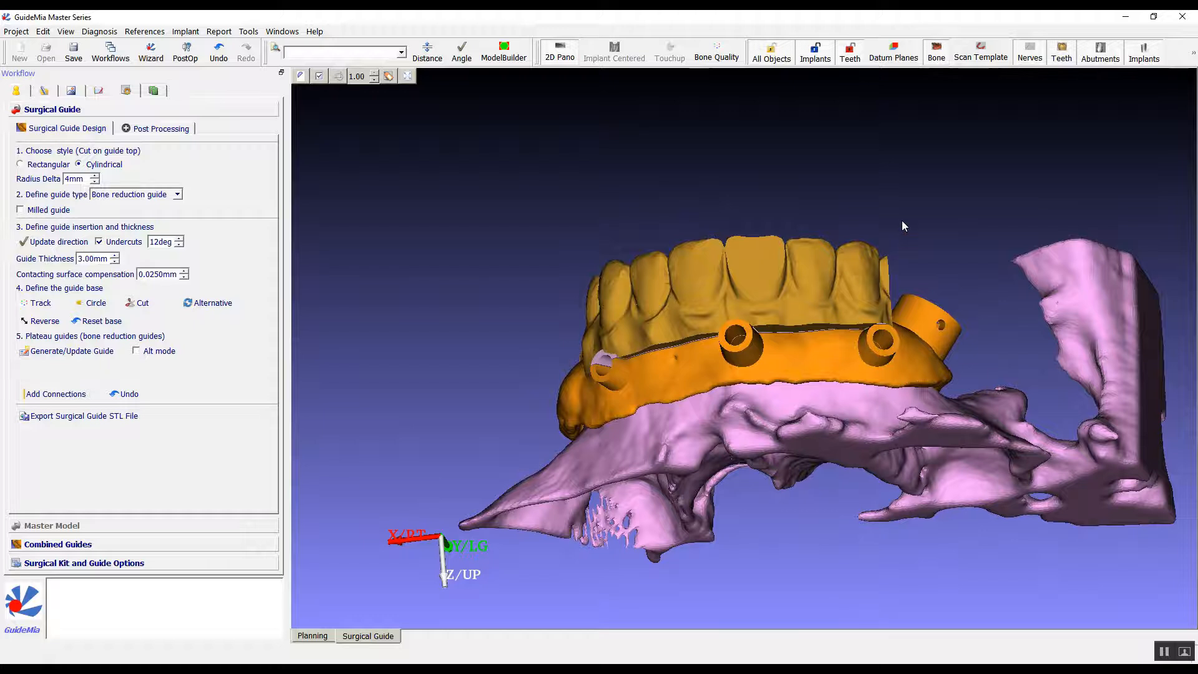
{"action": "left_click_drag", "start_coordinate": [900, 208], "coordinate": [797, 447]}
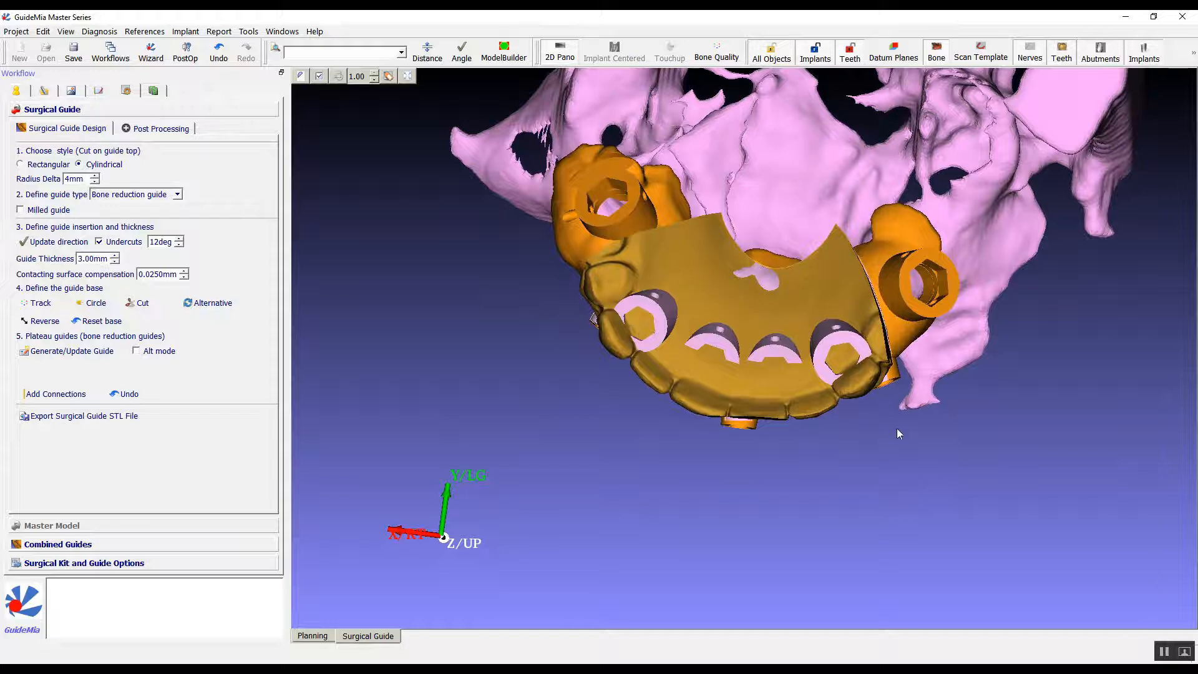
{"action": "left_click_drag", "start_coordinate": [896, 483], "coordinate": [881, 481]}
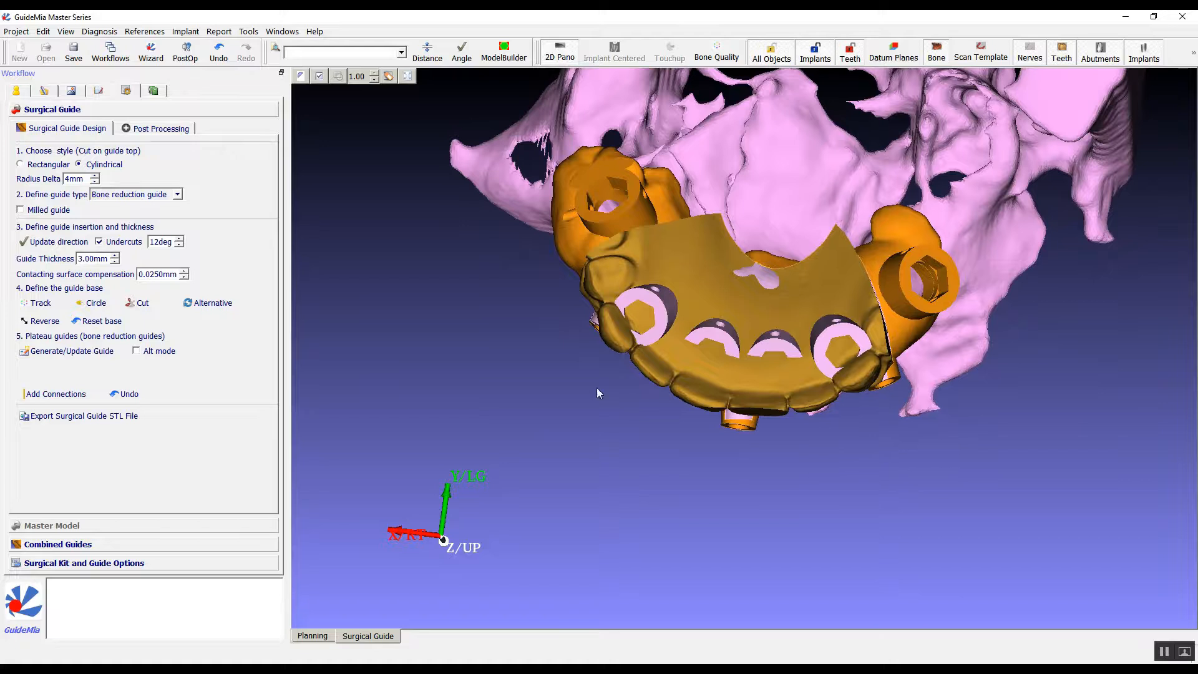
{"action": "left_click_drag", "start_coordinate": [695, 426], "coordinate": [685, 449]}
{"action": "left_click_drag", "start_coordinate": [936, 479], "coordinate": [936, 523]}
{"action": "right_click_drag", "start_coordinate": [934, 518], "coordinate": [938, 489]}
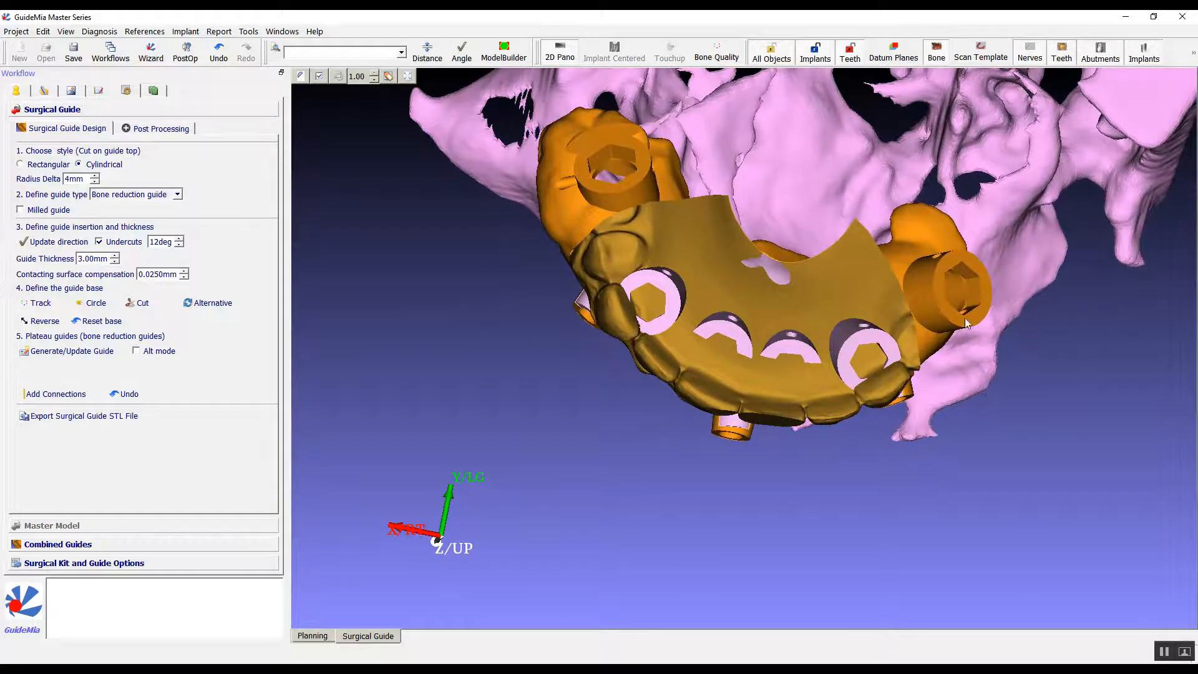
{"action": "left_click_drag", "start_coordinate": [860, 496], "coordinate": [877, 218]}
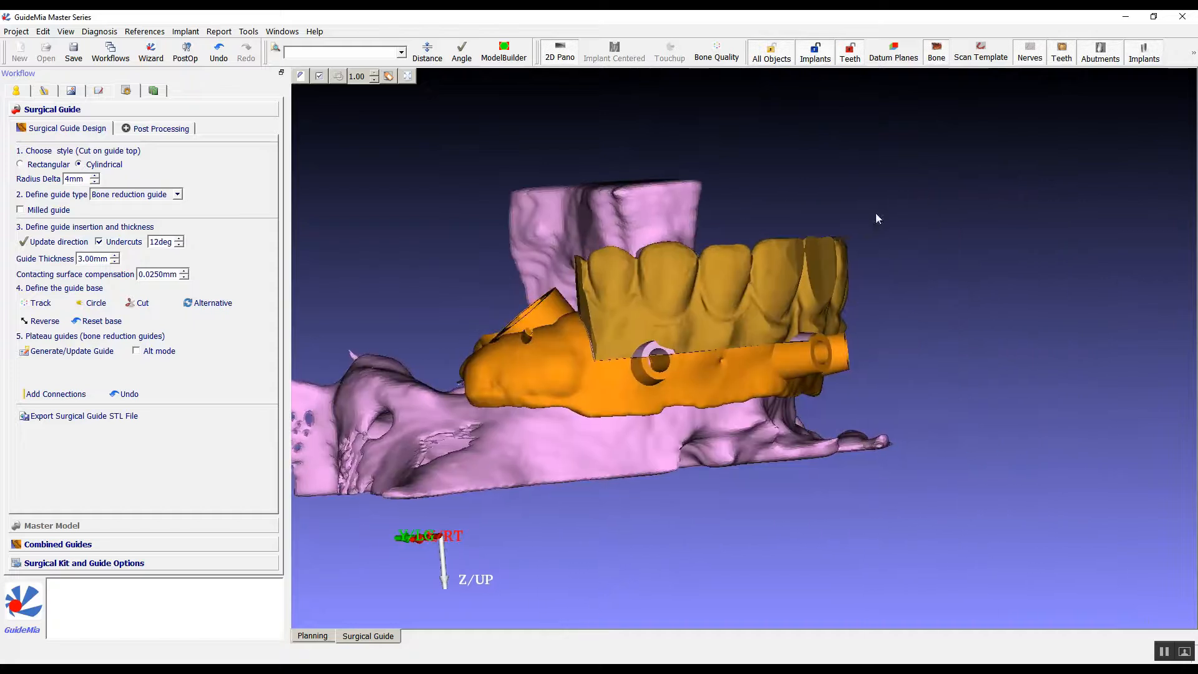
{"action": "left_click_drag", "start_coordinate": [983, 466], "coordinate": [1059, 380]}
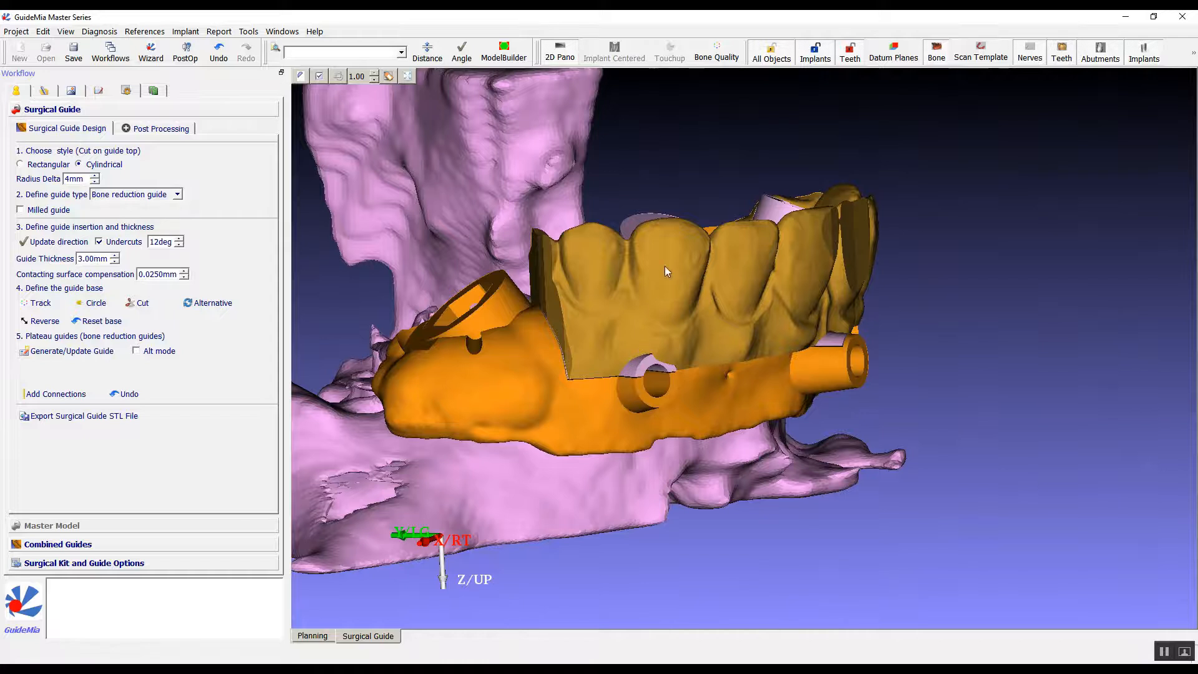
{"action": "left_click_drag", "start_coordinate": [720, 198], "coordinate": [705, 265]}
{"action": "left_click_drag", "start_coordinate": [894, 502], "coordinate": [717, 465]}
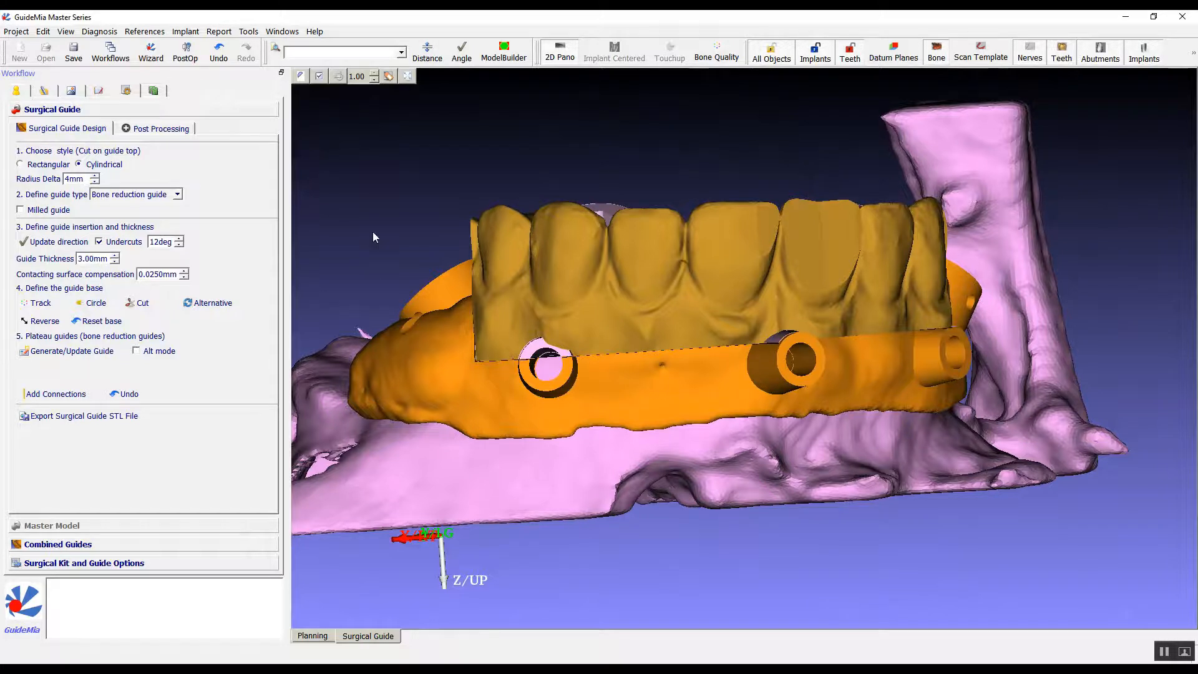
{"action": "left_click_drag", "start_coordinate": [636, 159], "coordinate": [601, 148]}
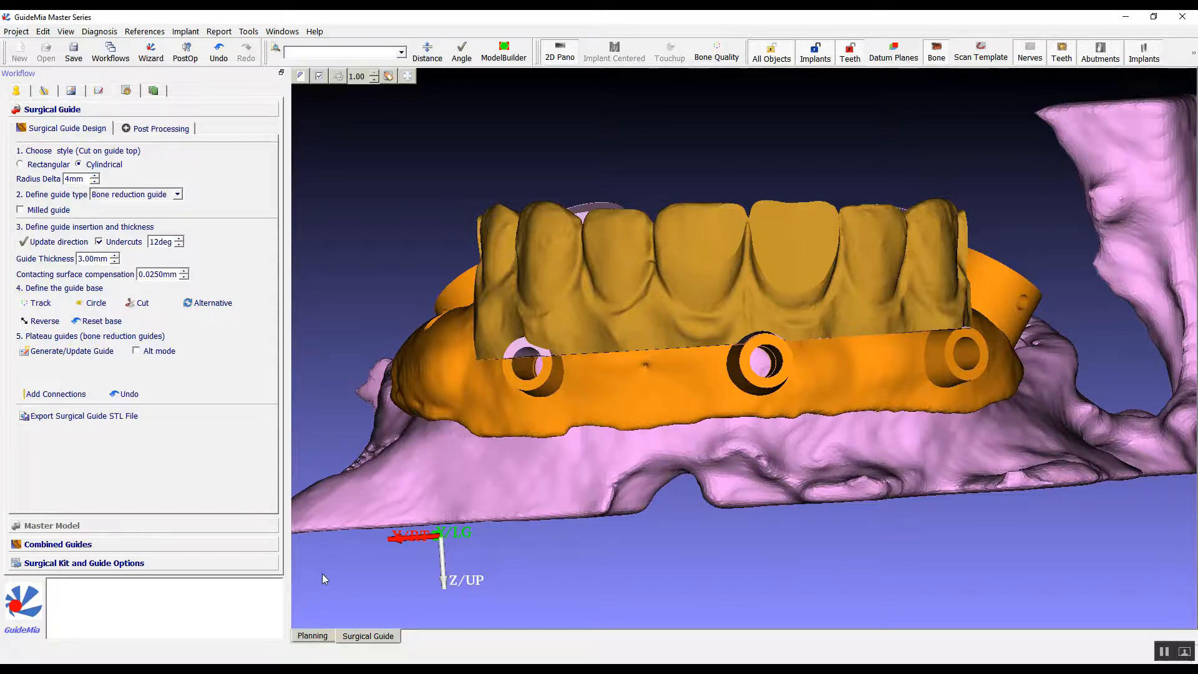
Examine the stacked guides with the bone and anchor pins in the planning view from several angles.
{"action": "left_click", "coordinate": [315, 635]}
{"action": "left_click_drag", "start_coordinate": [510, 211], "coordinate": [471, 188]}
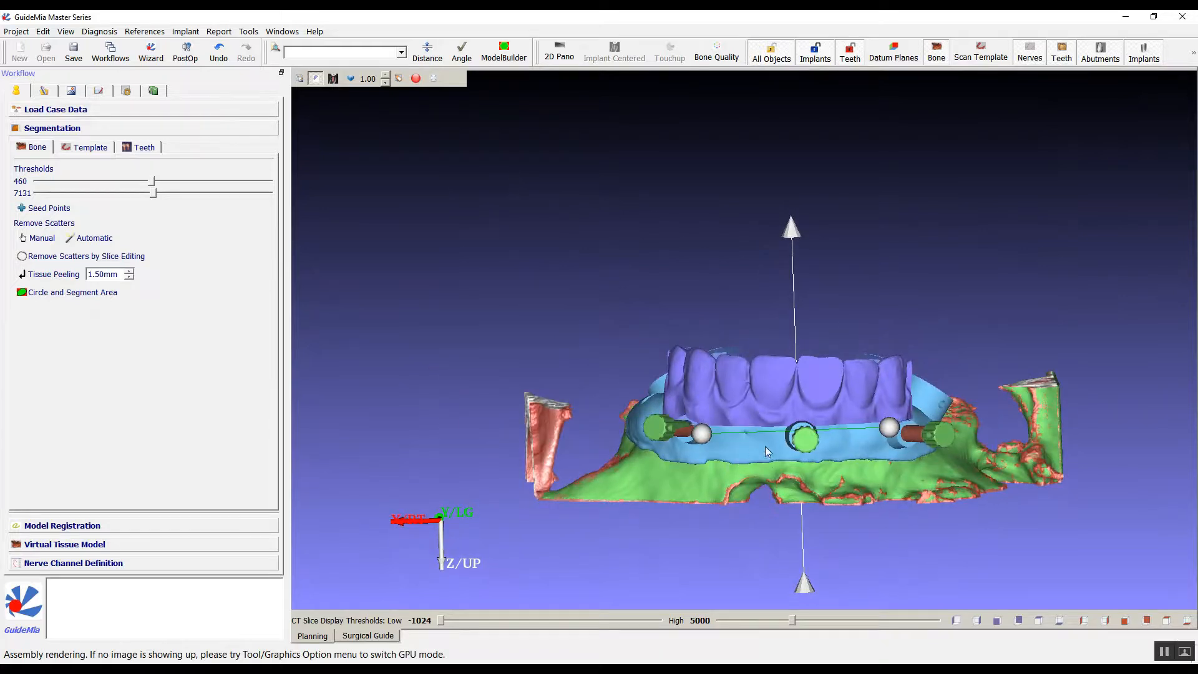
{"action": "left_click_drag", "start_coordinate": [518, 150], "coordinate": [502, 355]}
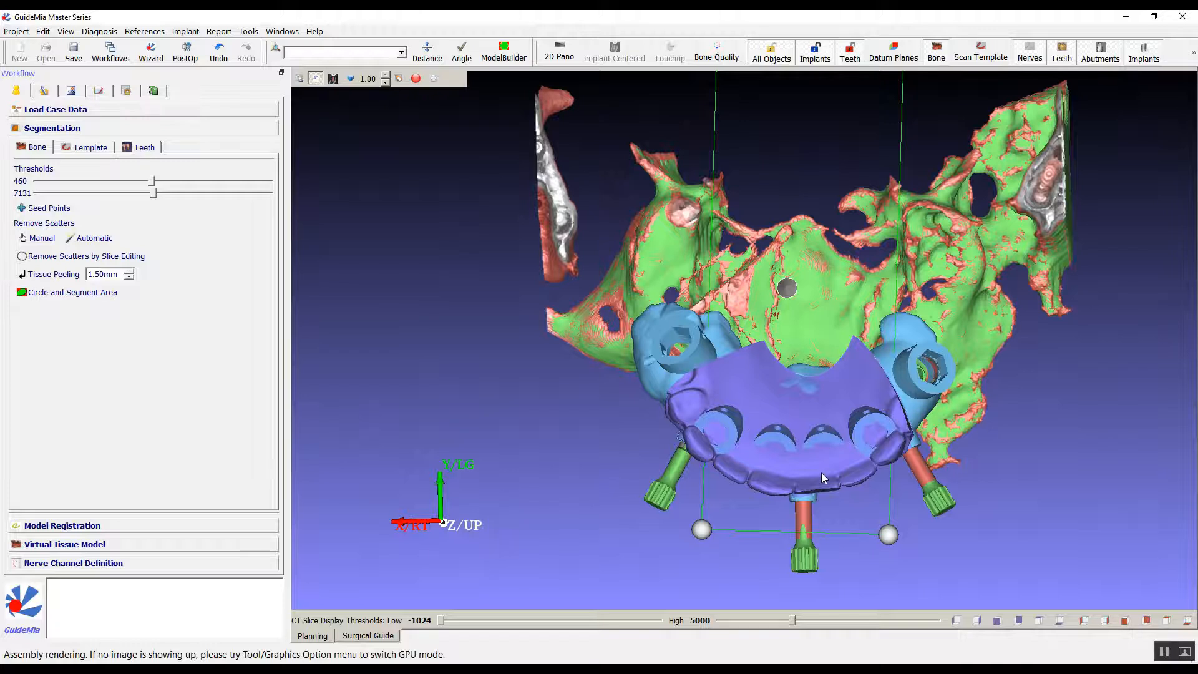
{"action": "left_click_drag", "start_coordinate": [499, 368], "coordinate": [4, 105]}
{"action": "left_click_drag", "start_coordinate": [1005, 260], "coordinate": [745, 369]}
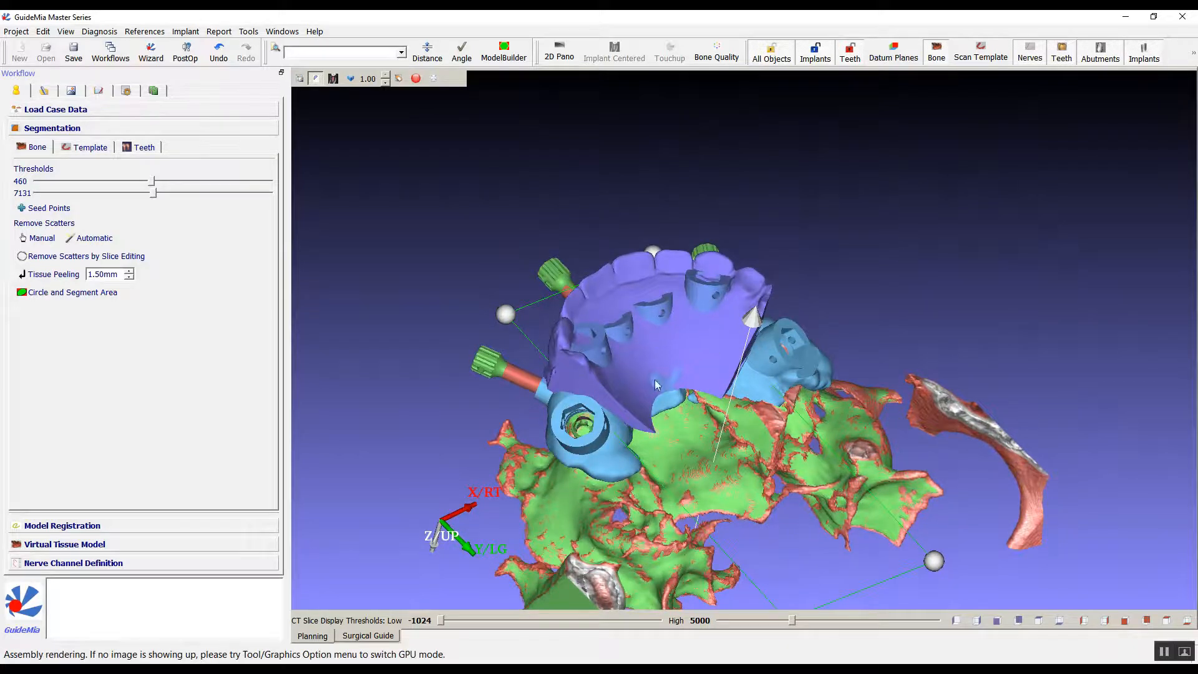
{"action": "left_click_drag", "start_coordinate": [355, 190], "coordinate": [881, 80]}
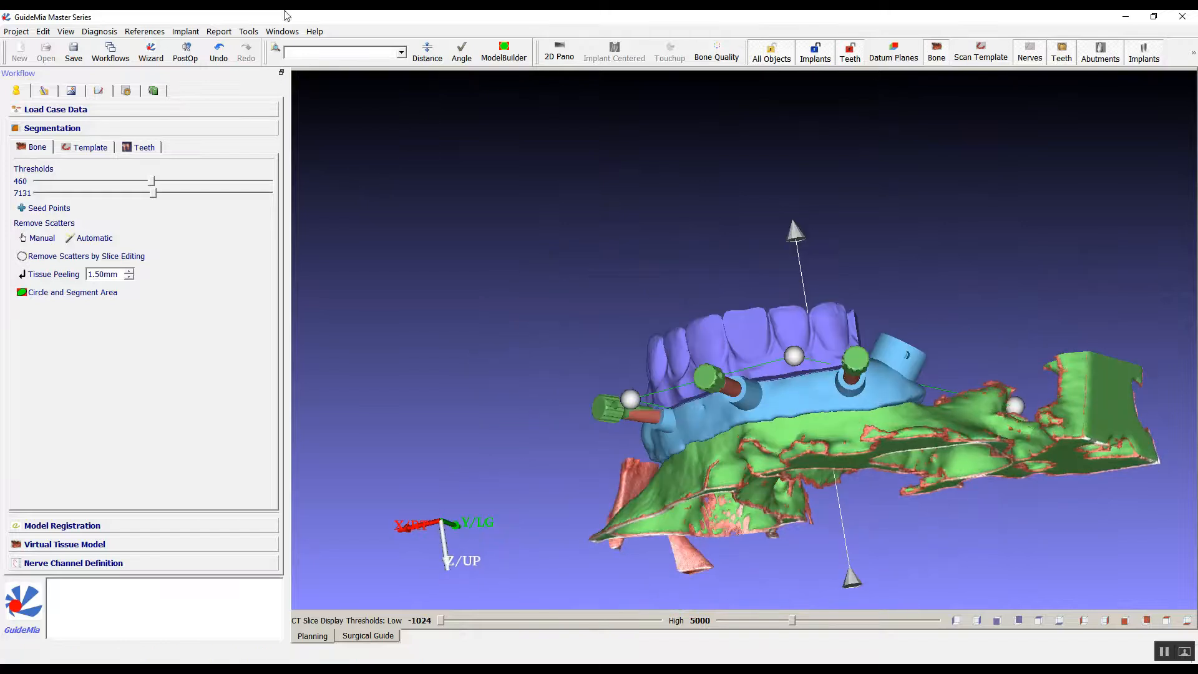
{"action": "left_click_drag", "start_coordinate": [398, 169], "coordinate": [487, 190]}
Inspect the surgical guide, split surgical guide and prosthesis guide individually from the object list, without the implant-centric cross section.
{"action": "left_click", "coordinate": [99, 91]}
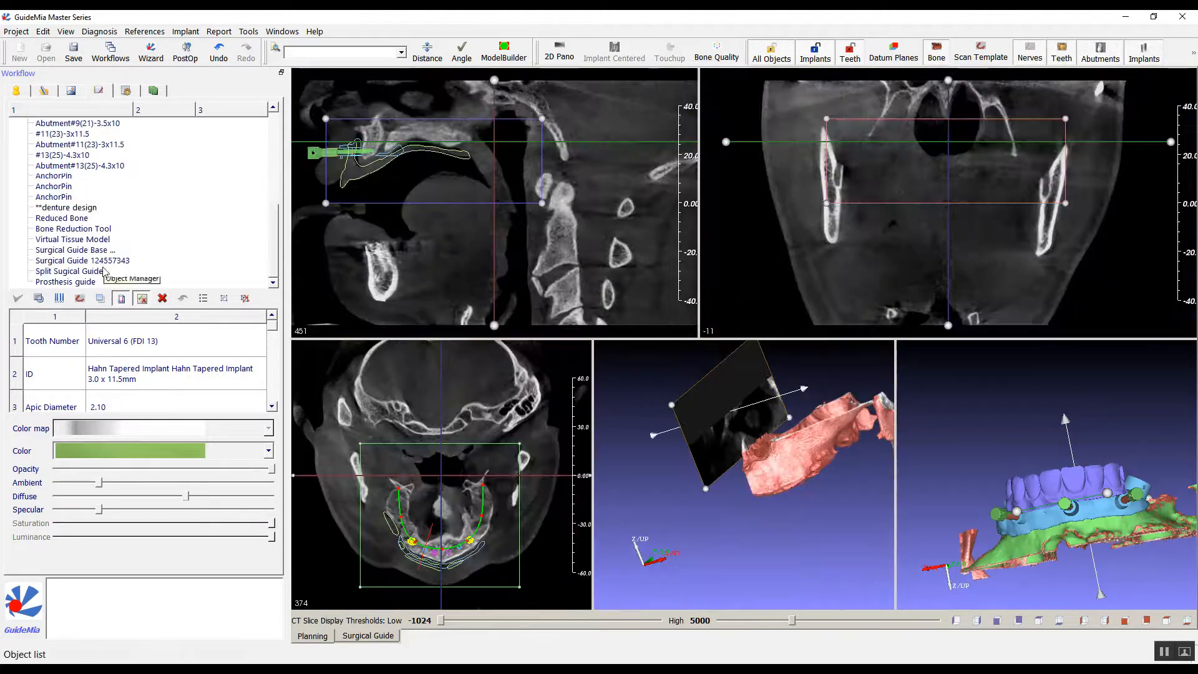
{"action": "left_click", "coordinate": [100, 261]}
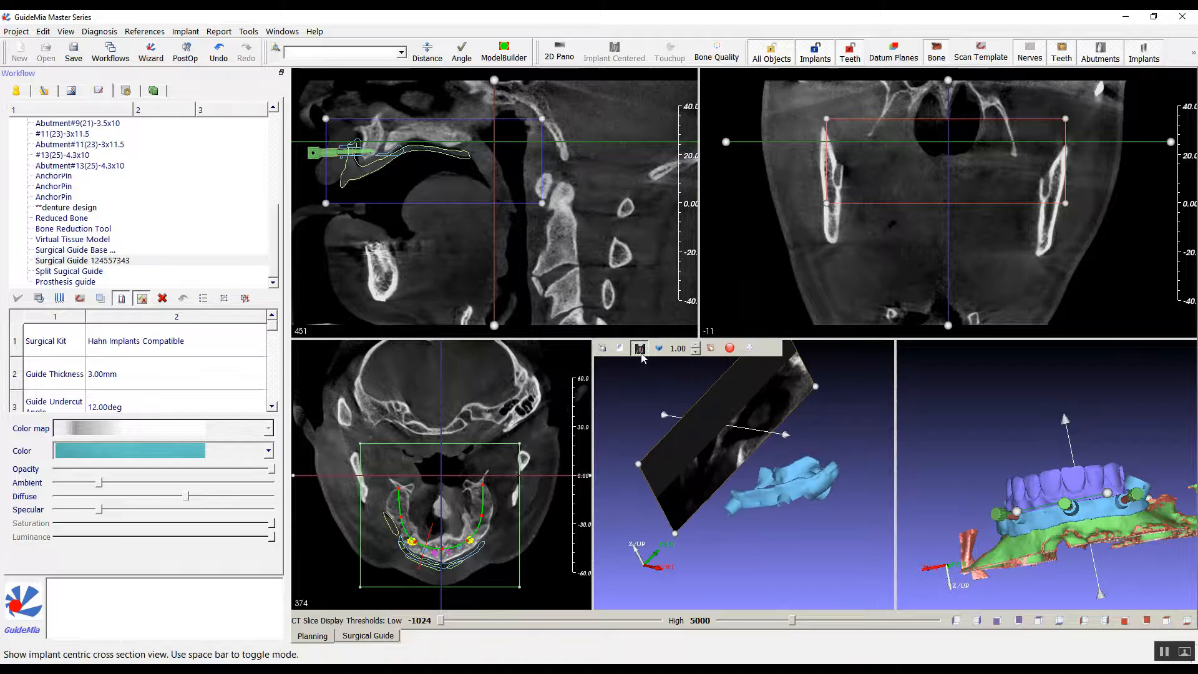
{"action": "left_click", "coordinate": [640, 347]}
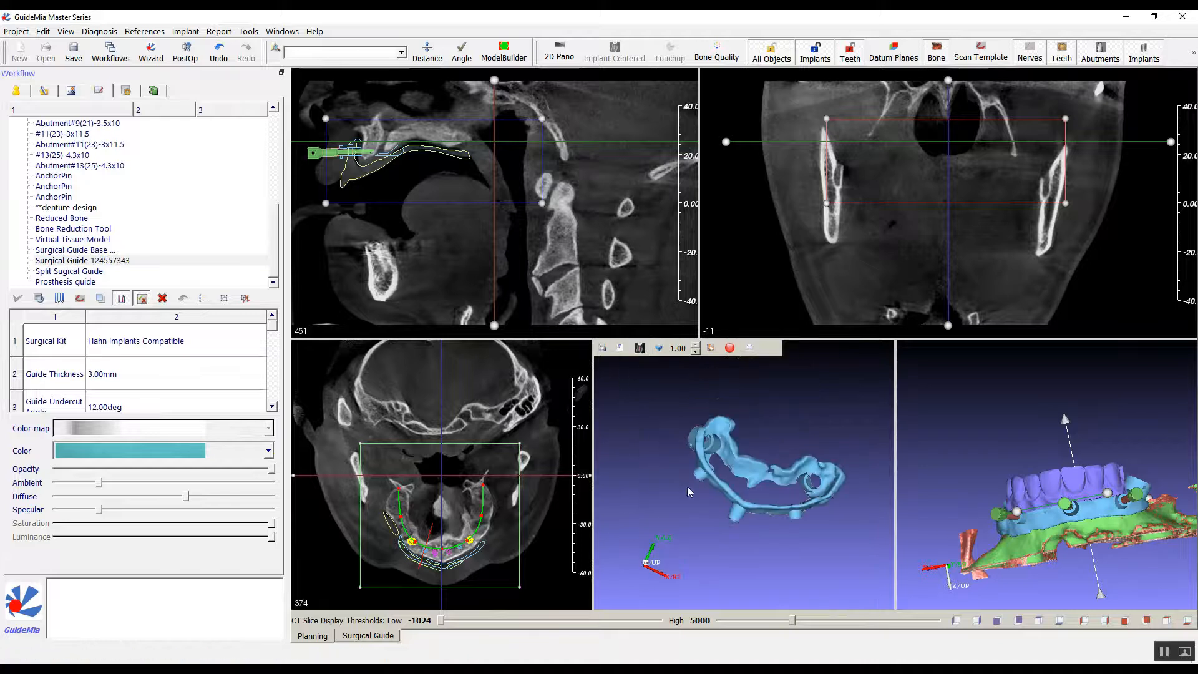
{"action": "left_click", "coordinate": [94, 271]}
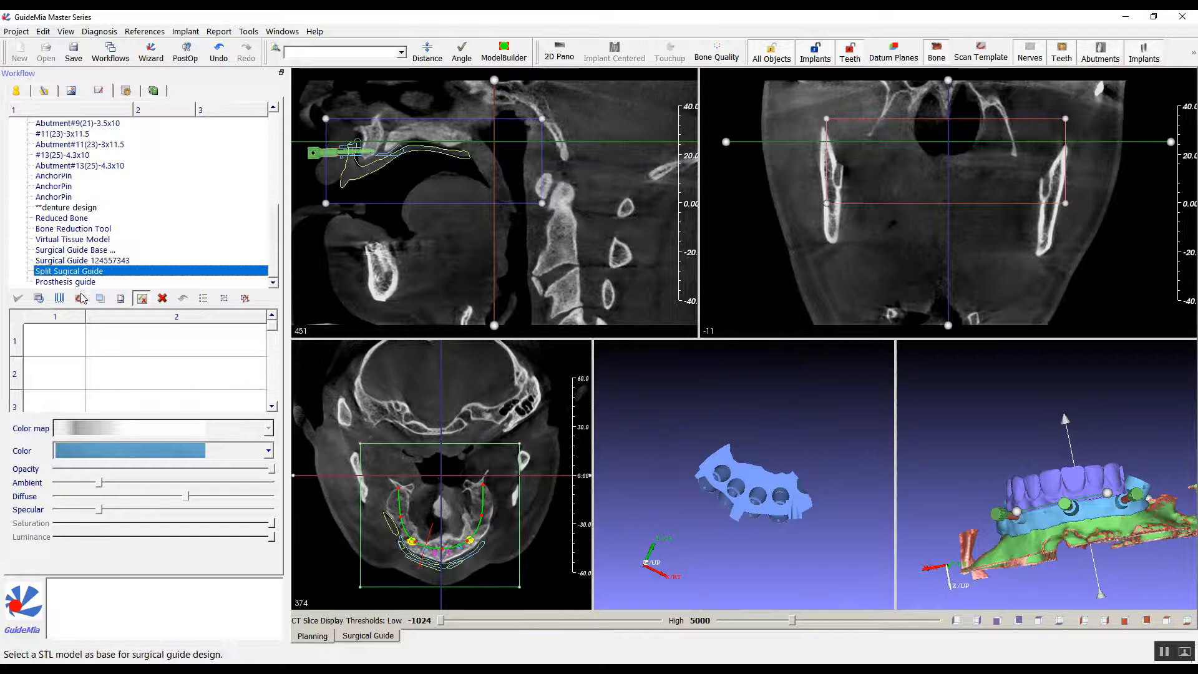
{"action": "left_click", "coordinate": [77, 282]}
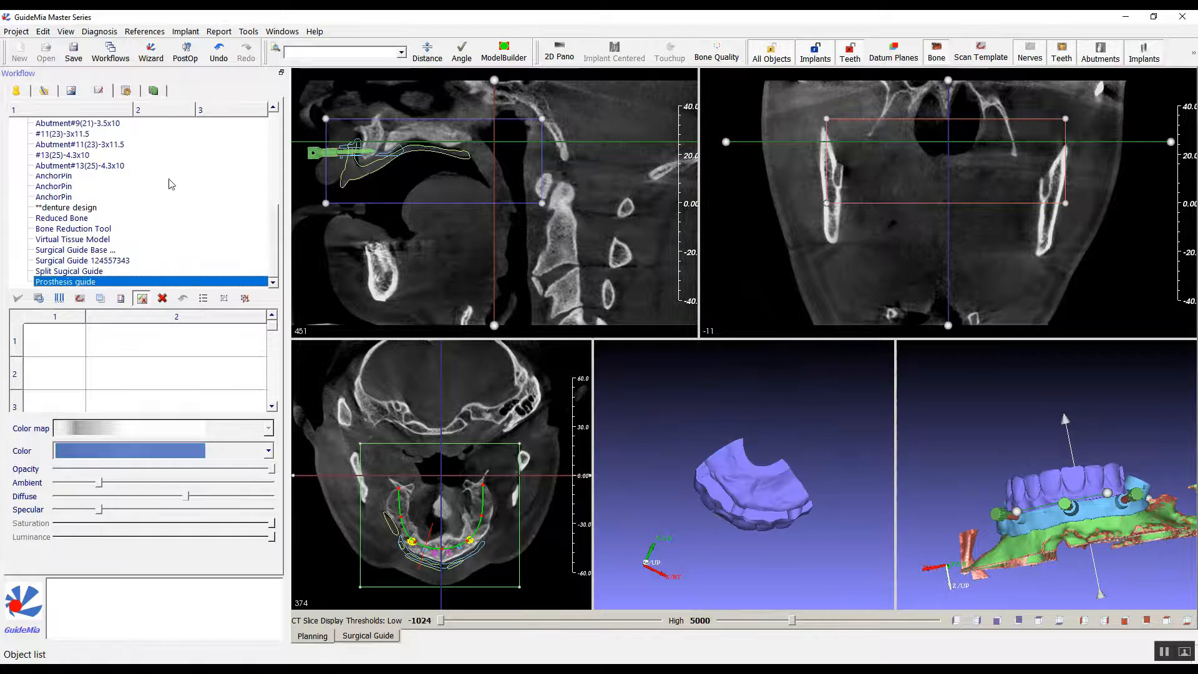
Return to surgical guide design, ignoring automatic drilling depth and accepting the plan validation risks.
{"action": "left_click", "coordinate": [126, 92]}
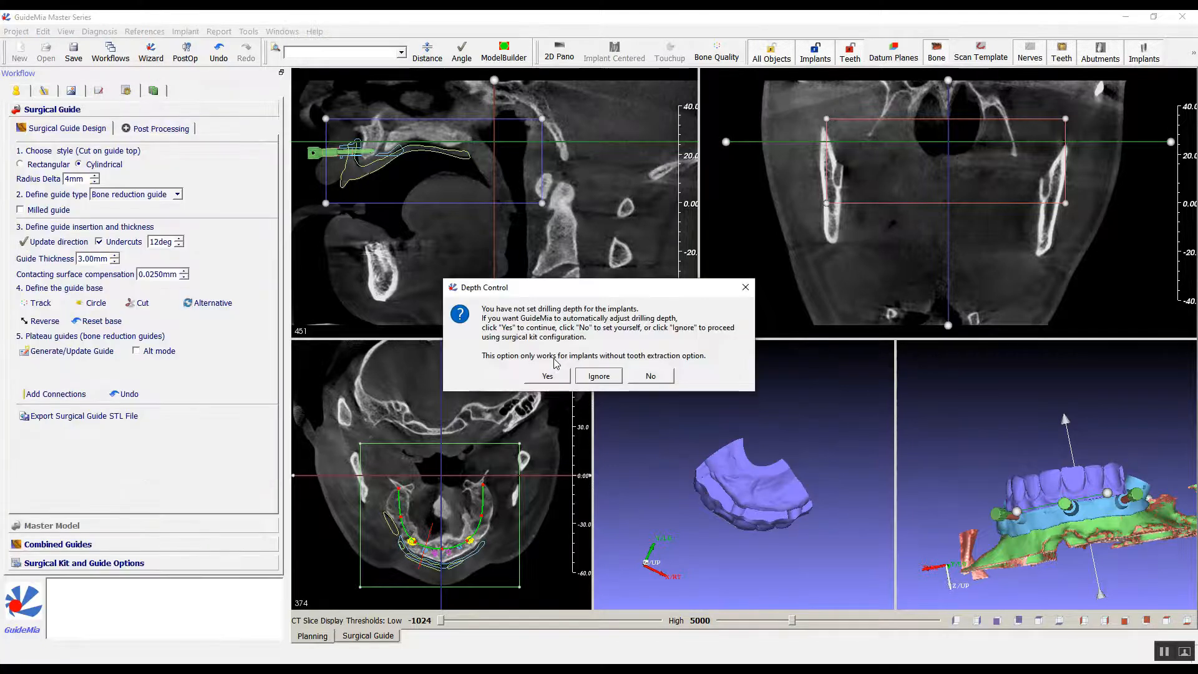
{"action": "left_click", "coordinate": [599, 376]}
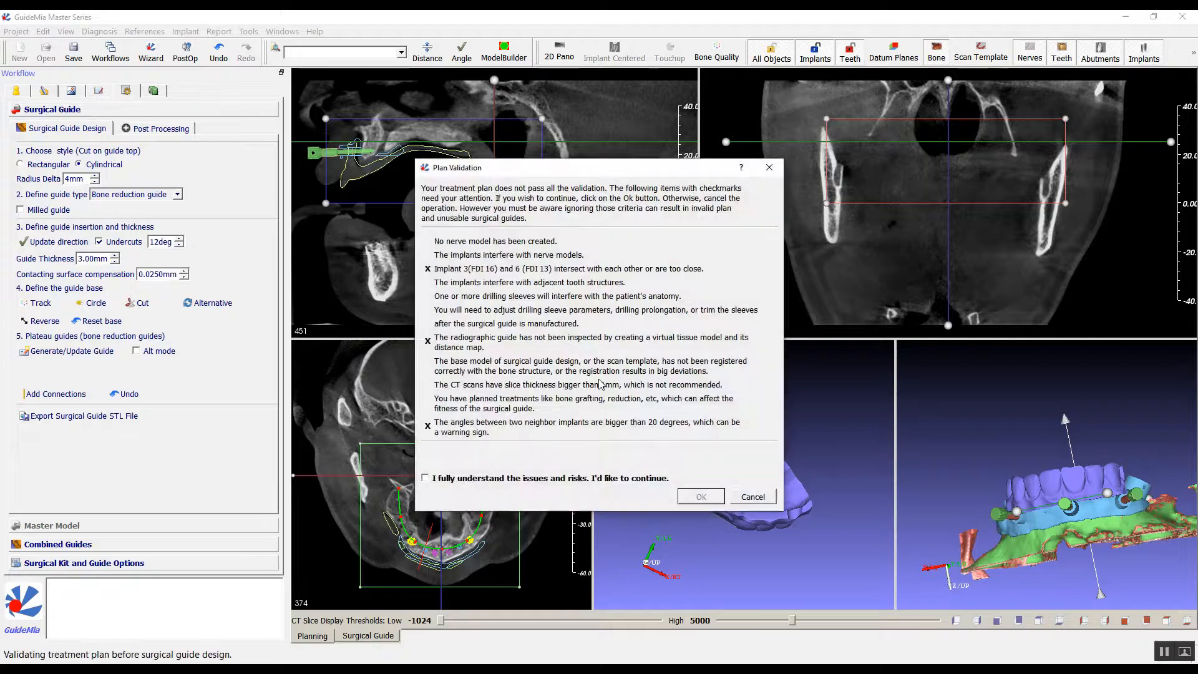
{"action": "left_click", "coordinate": [593, 480]}
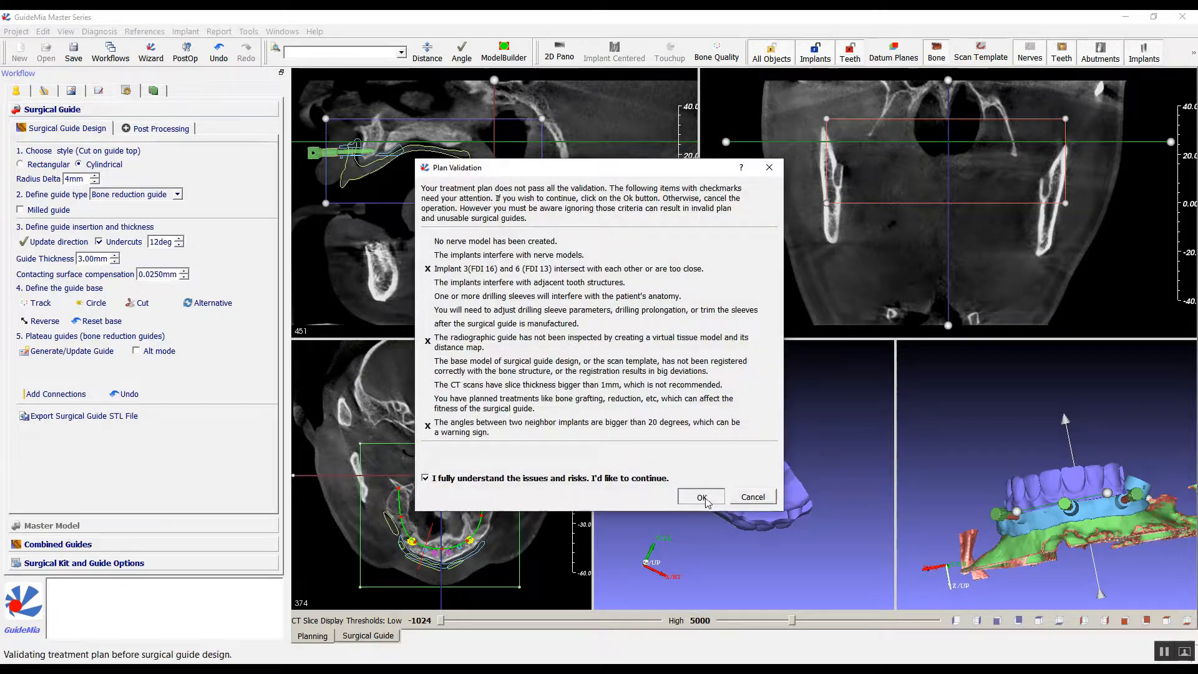
{"action": "left_click", "coordinate": [702, 497]}
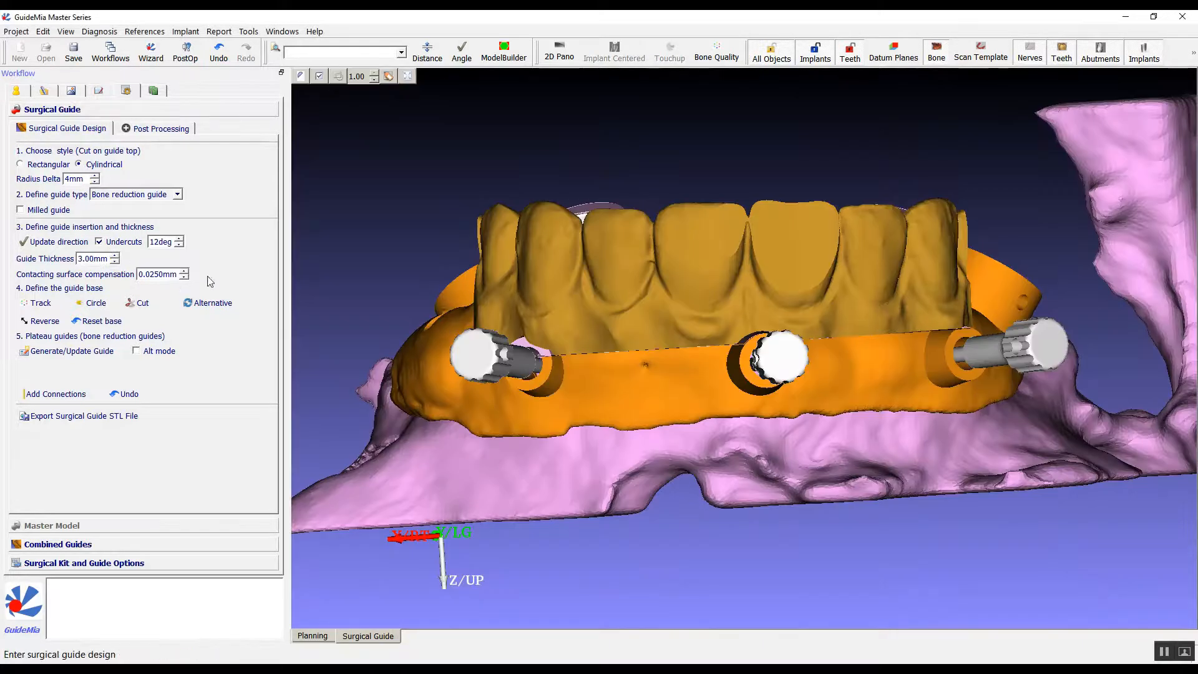
Add a block-shaped connection across the front upper rim of the bone reduction guide, between the patient's right and middle anchor pins.
{"action": "left_click_drag", "start_coordinate": [685, 150], "coordinate": [779, 160]}
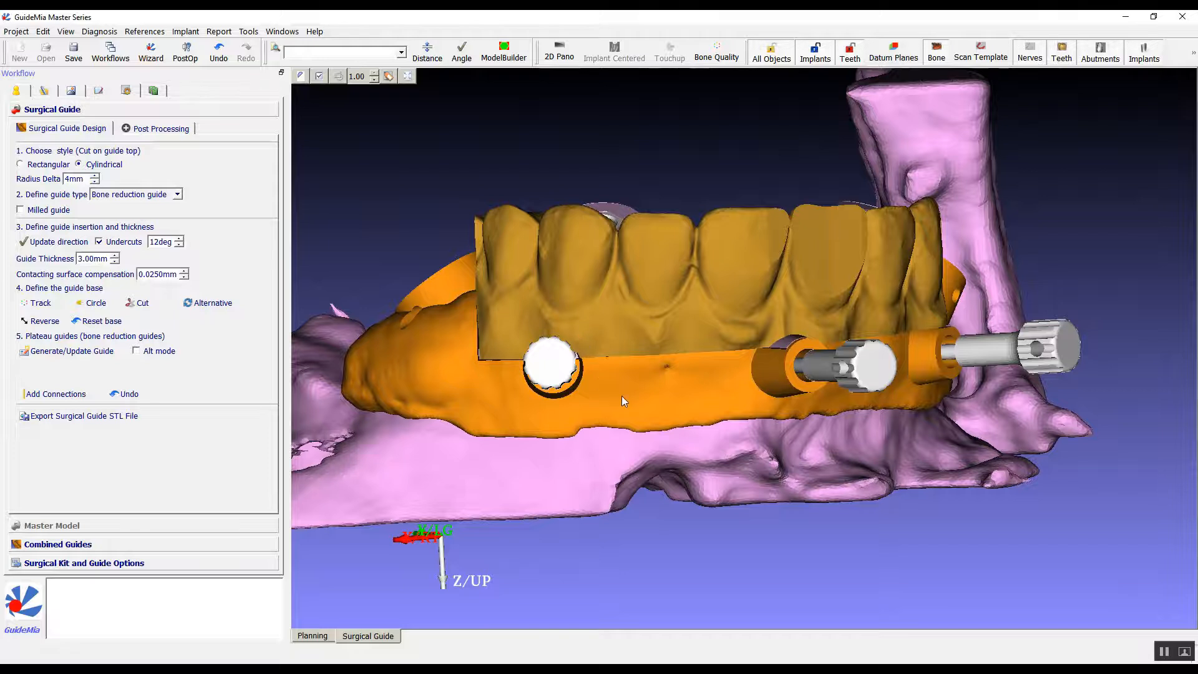
{"action": "left_click_drag", "start_coordinate": [418, 161], "coordinate": [428, 193]}
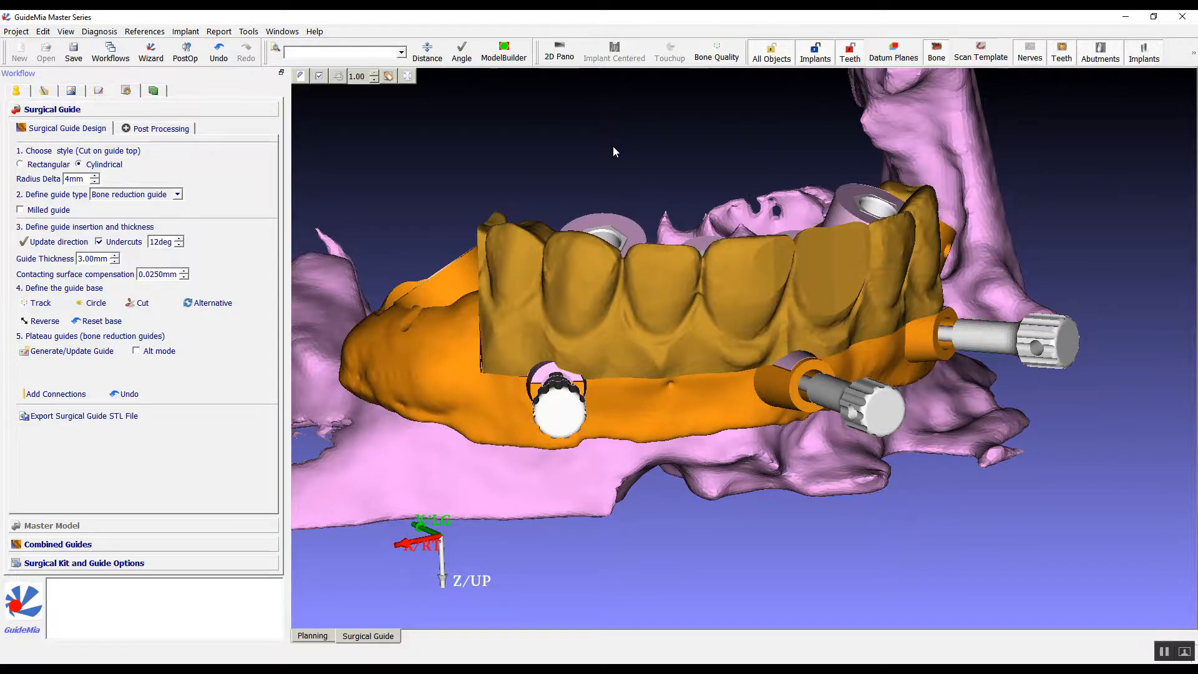
{"action": "left_click_drag", "start_coordinate": [595, 144], "coordinate": [518, 128]}
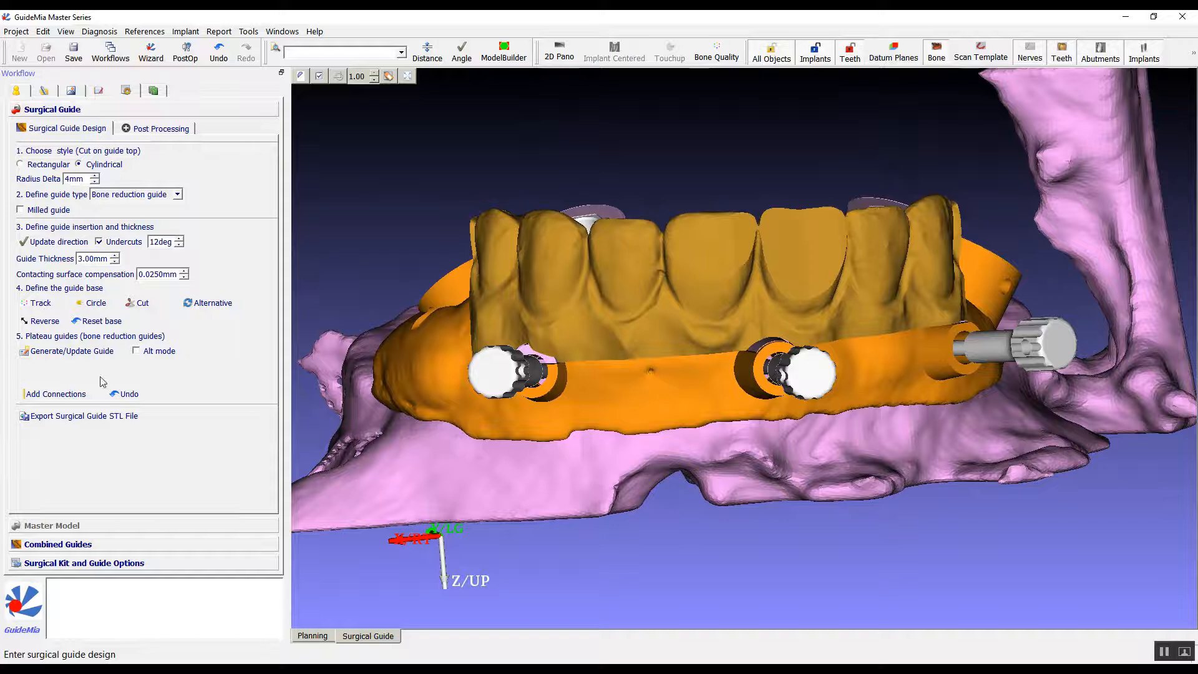
{"action": "left_click", "coordinate": [45, 400]}
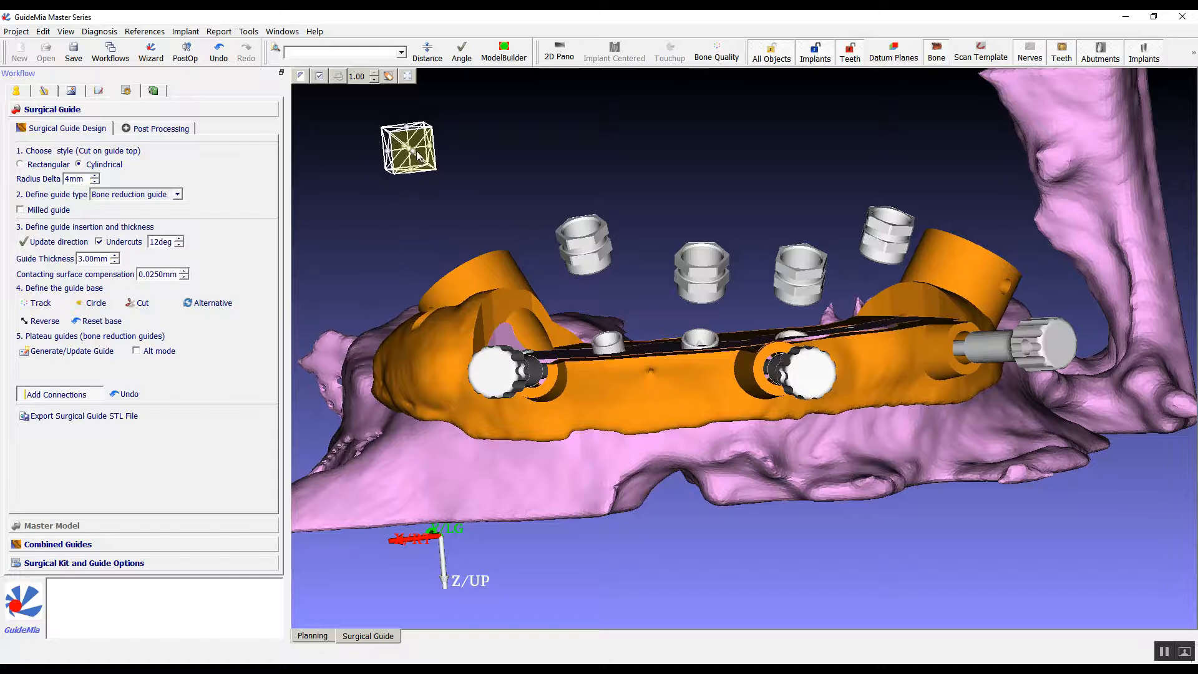
{"action": "mouse_move", "coordinate": [408, 133]}
{"action": "left_mouse_down"}
{"action": "mouse_move", "coordinate": [534, 215]}
{"action": "mouse_move", "coordinate": [610, 367]}
{"action": "mouse_move", "coordinate": [632, 340]}
{"action": "left_mouse_up"}
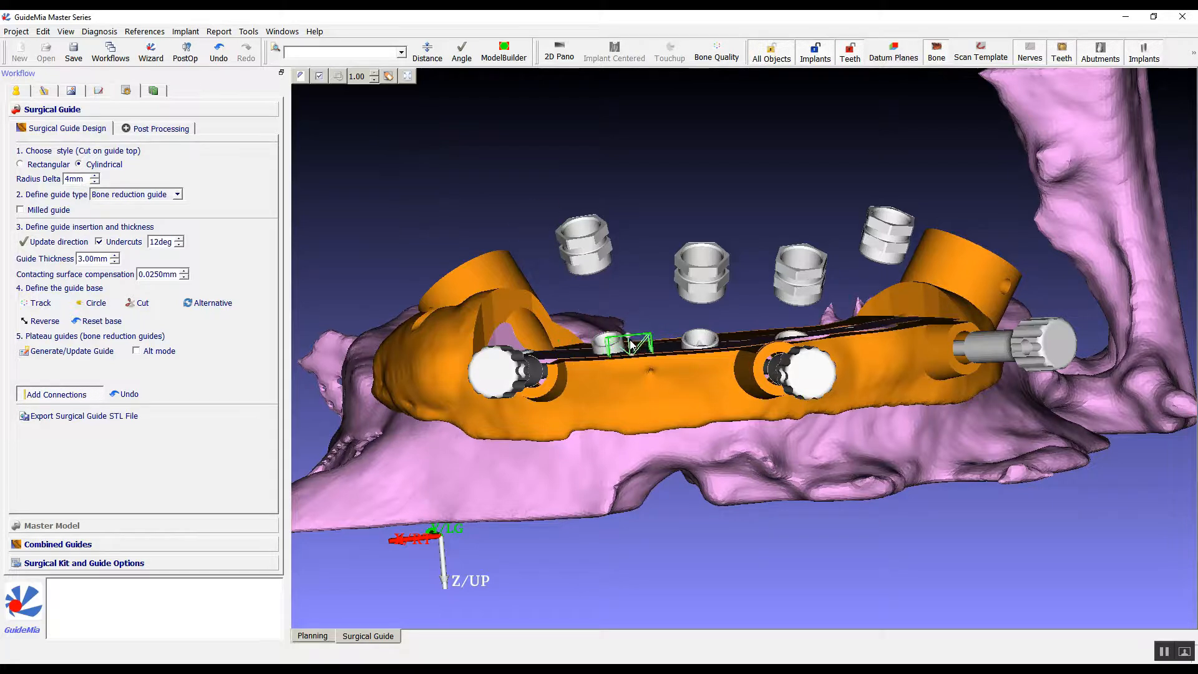
{"action": "left_click_drag", "start_coordinate": [637, 135], "coordinate": [668, 419]}
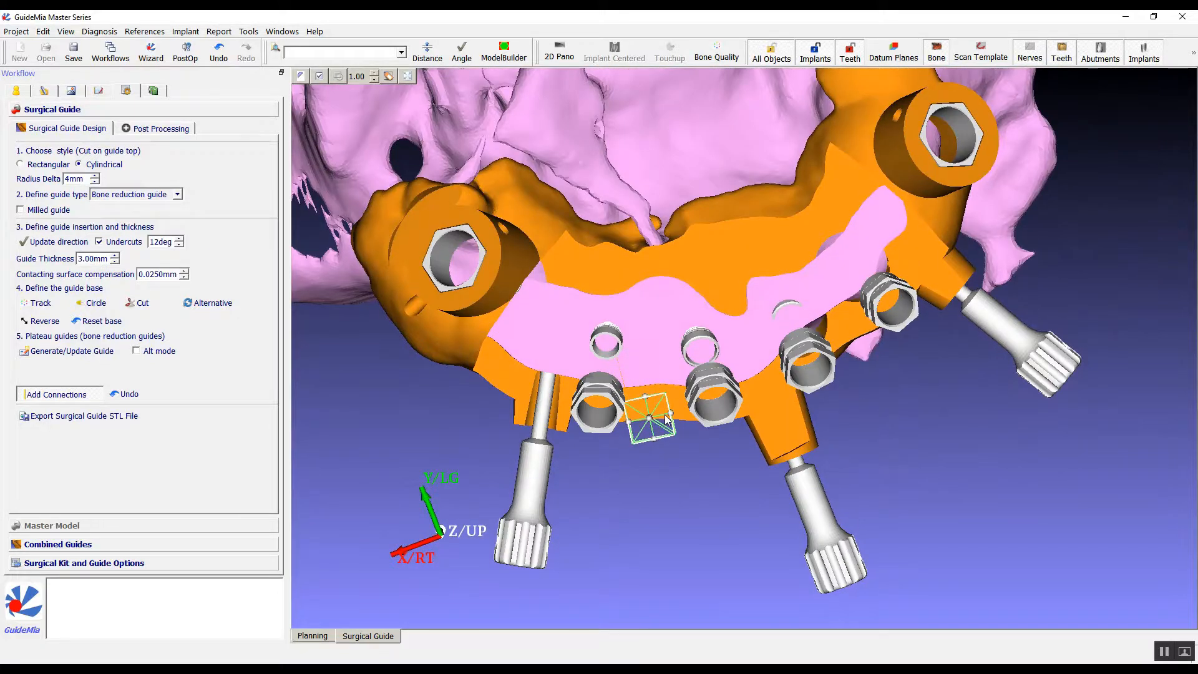
{"action": "left_click_drag", "start_coordinate": [679, 510], "coordinate": [645, 271]}
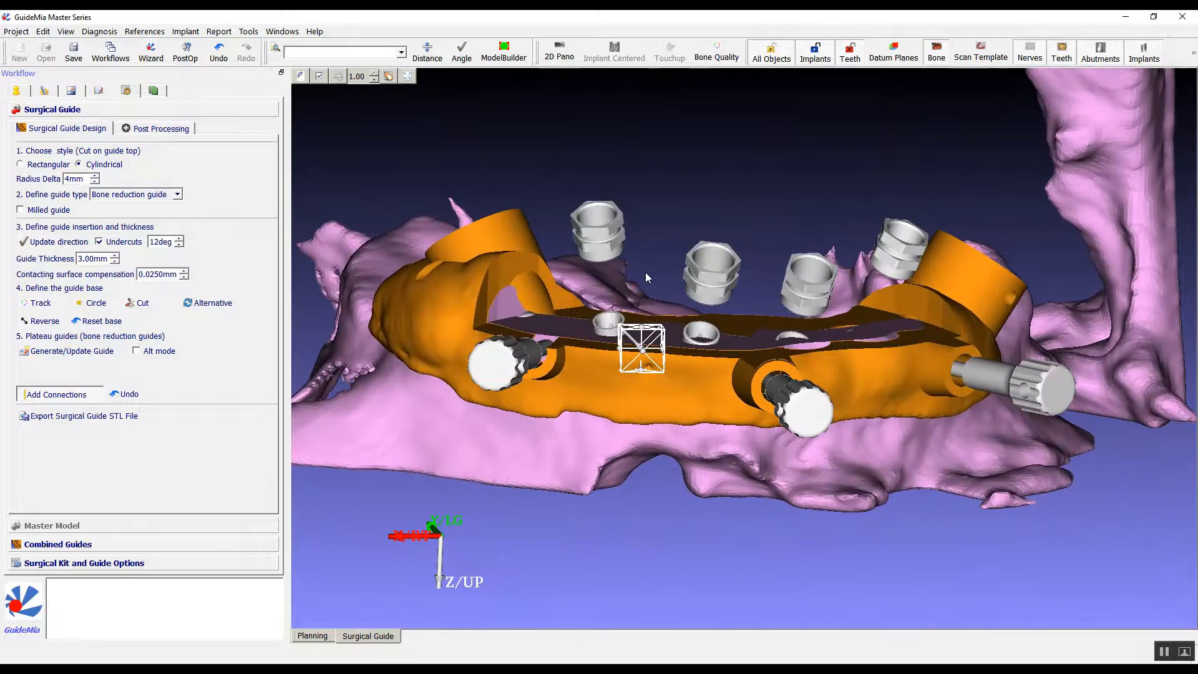
{"action": "left_click_drag", "start_coordinate": [698, 172], "coordinate": [691, 387]}
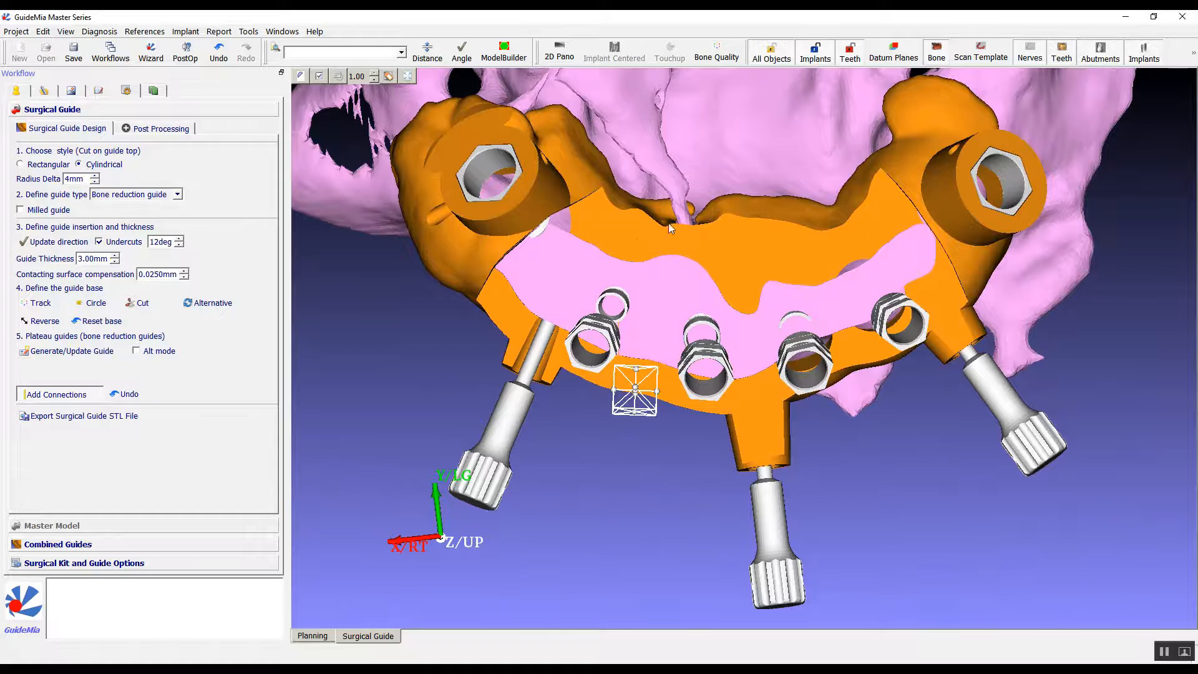
{"action": "left_click", "coordinate": [30, 390]}
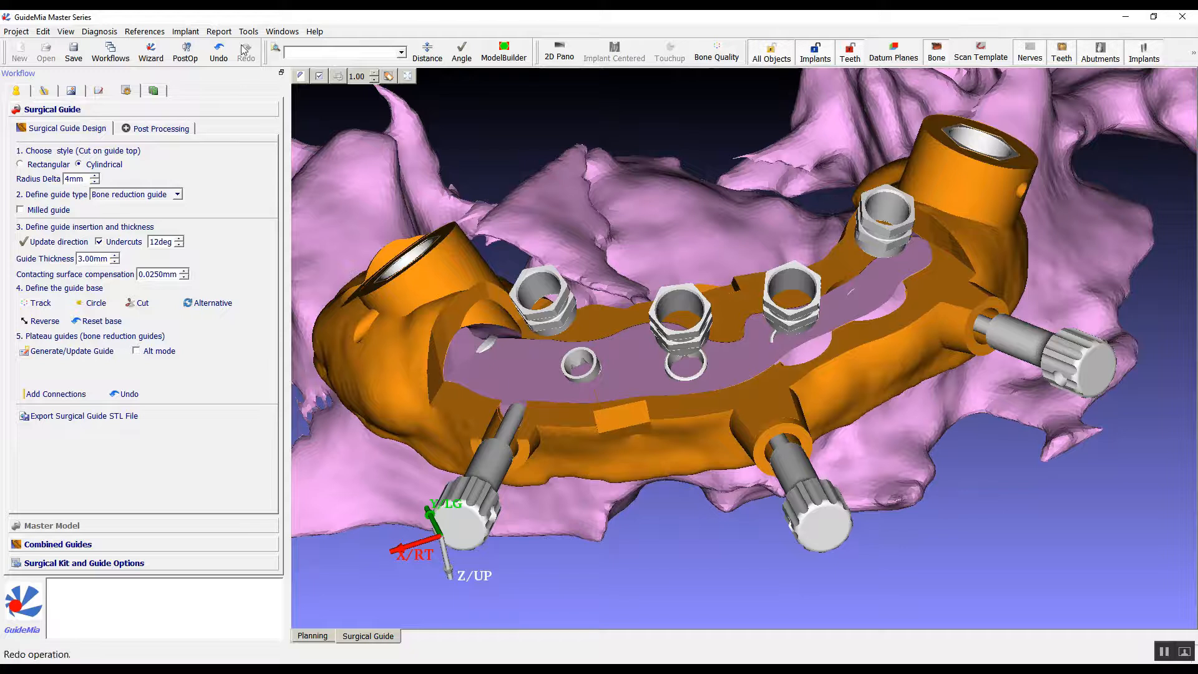
Examine the connection joint between the prosthesis guide and bone reduction guide up close in the enlarged 3D planning view.
{"action": "left_click", "coordinate": [97, 90]}
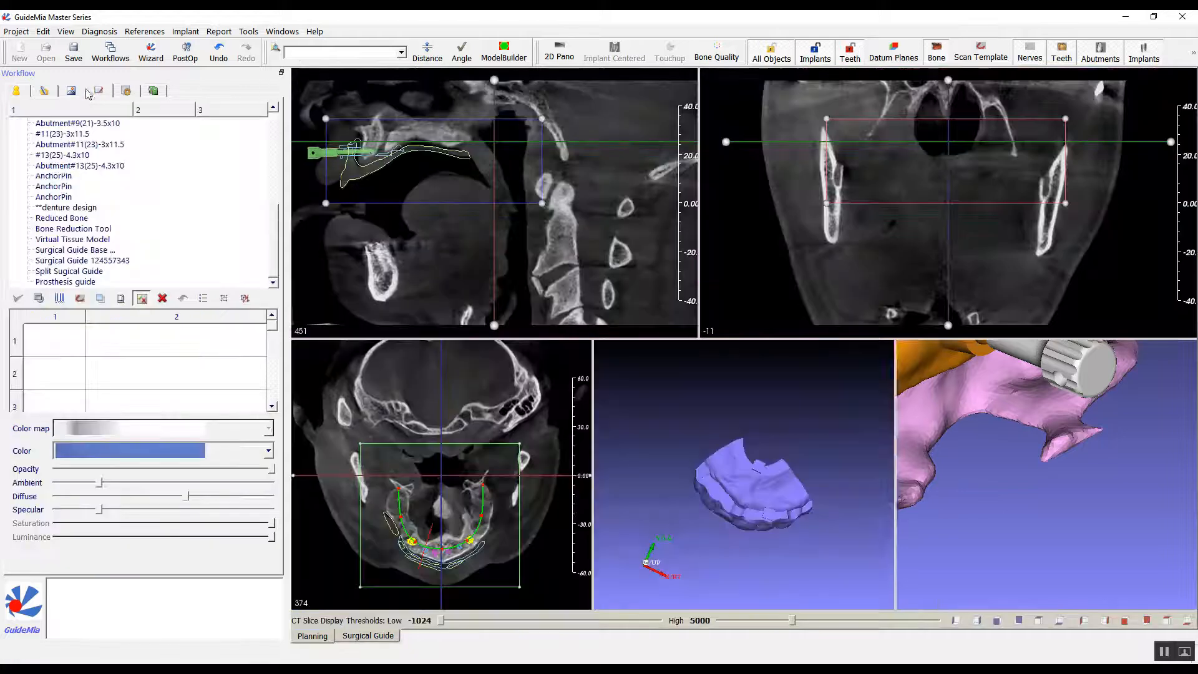
{"action": "left_click_drag", "start_coordinate": [788, 442], "coordinate": [664, 513]}
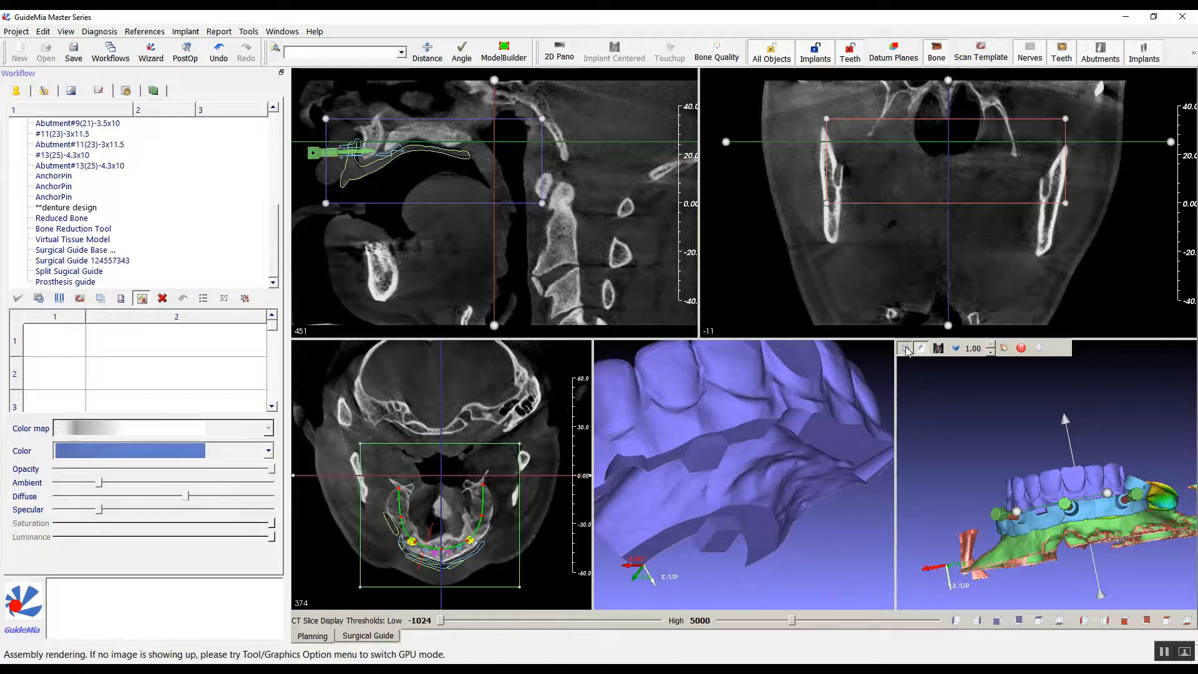
{"action": "left_click", "coordinate": [906, 348]}
{"action": "right_click_drag", "start_coordinate": [511, 409], "coordinate": [440, 183]}
{"action": "left_click_drag", "start_coordinate": [440, 187], "coordinate": [476, 247]}
{"action": "right_click_drag", "start_coordinate": [478, 247], "coordinate": [333, 39]}
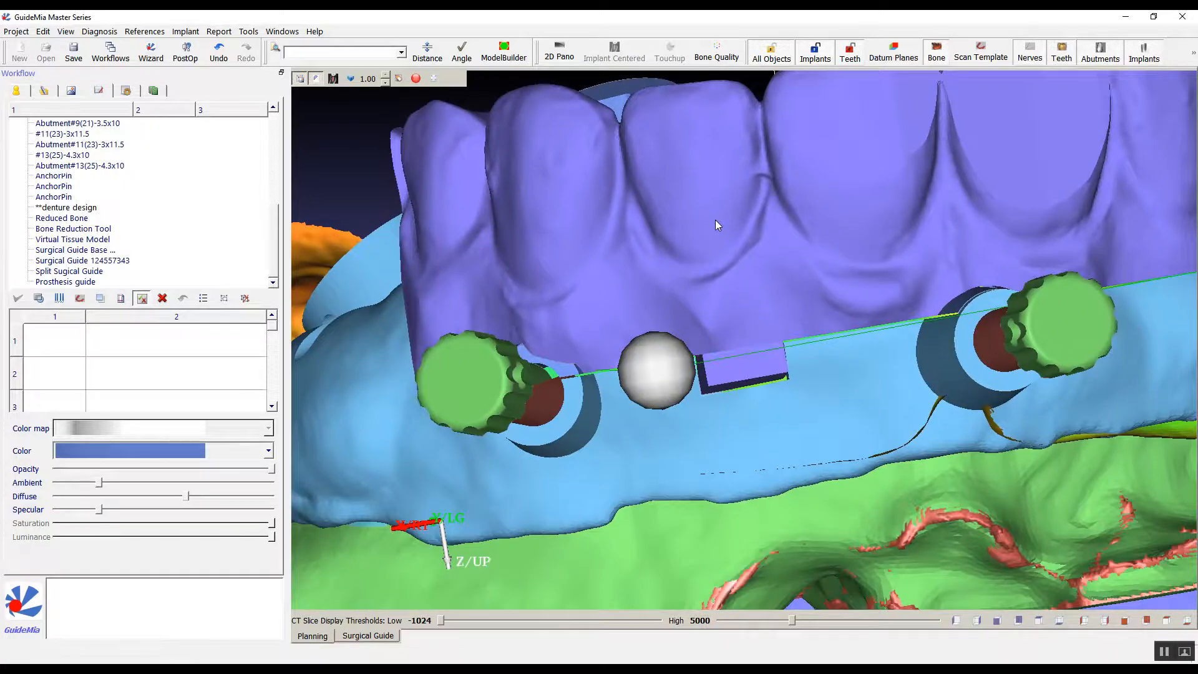
{"action": "left_click_drag", "start_coordinate": [927, 507], "coordinate": [958, 583]}
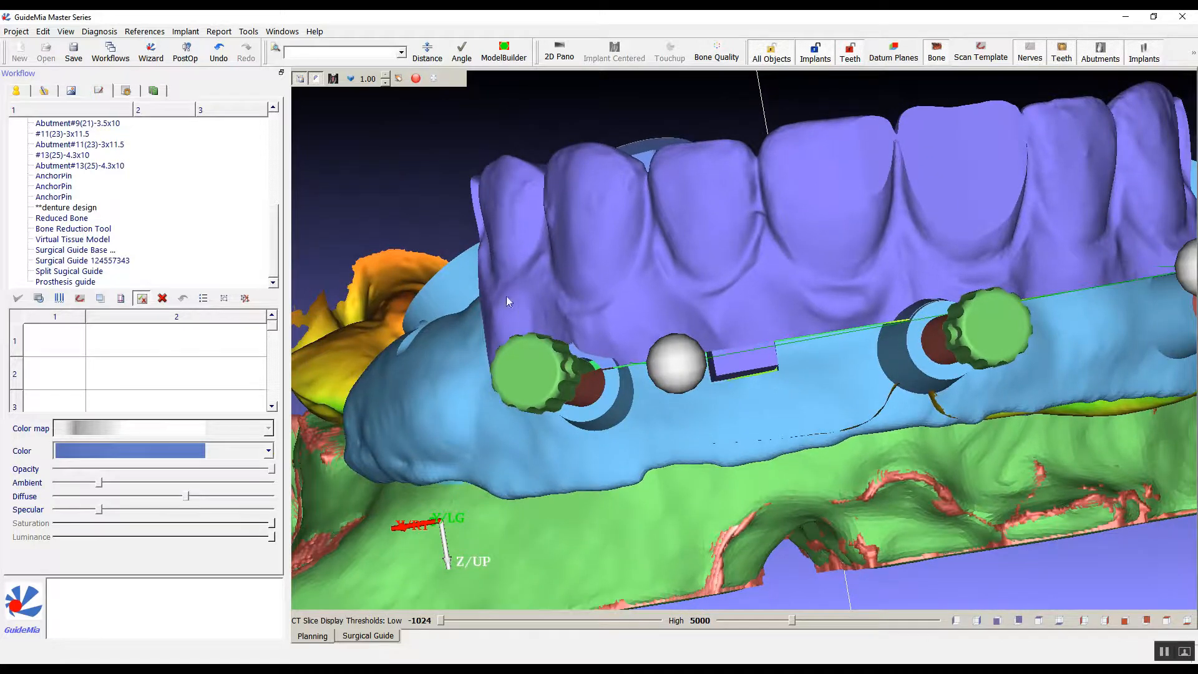